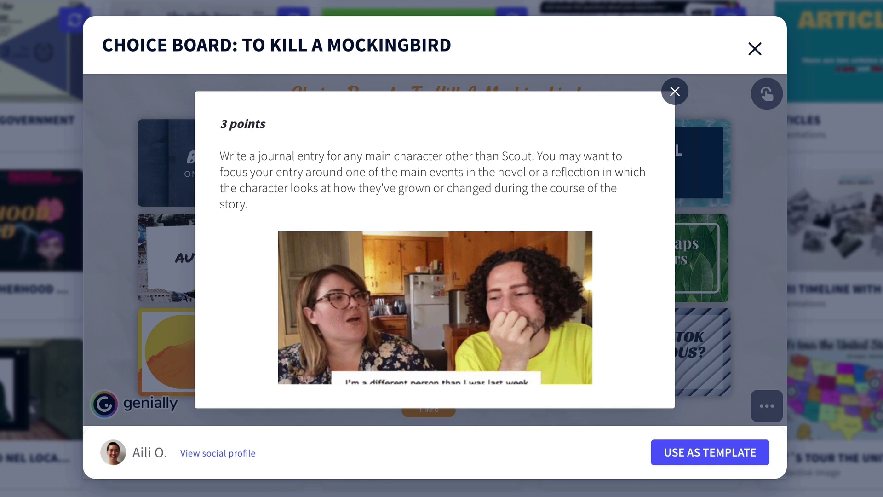
Close the journal entry window of the To Kill a Mockingbird choice board and explore the gym leaders in the Pokemon Let's Go English example.
{"action": "scroll", "coordinate": [435, 251], "scroll_direction": "up", "scroll_amount": 1}
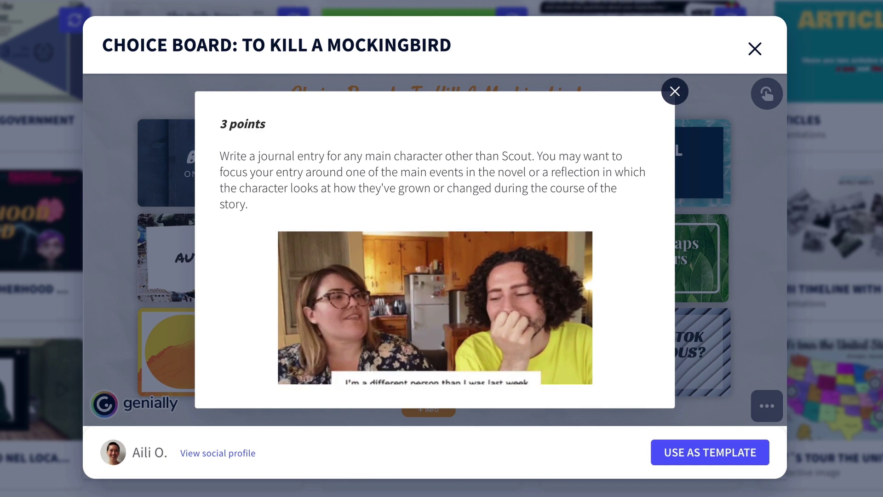
{"action": "left_click", "coordinate": [675, 91]}
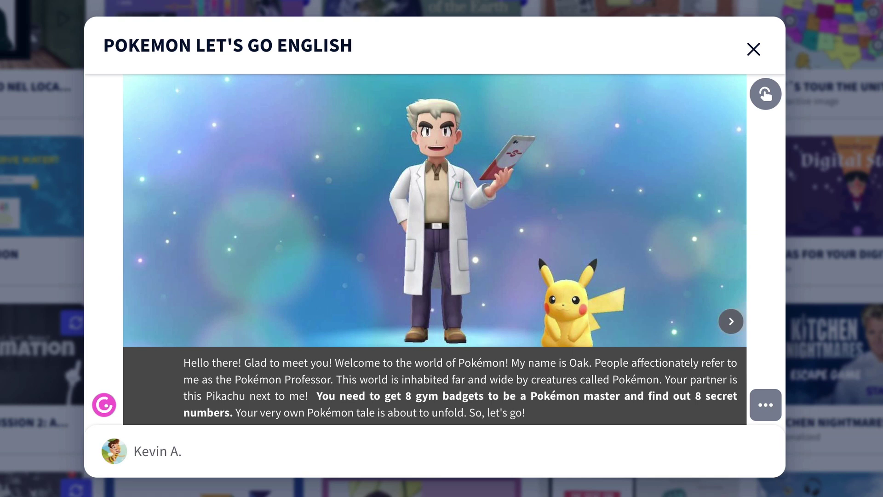
{"action": "left_click", "coordinate": [731, 321]}
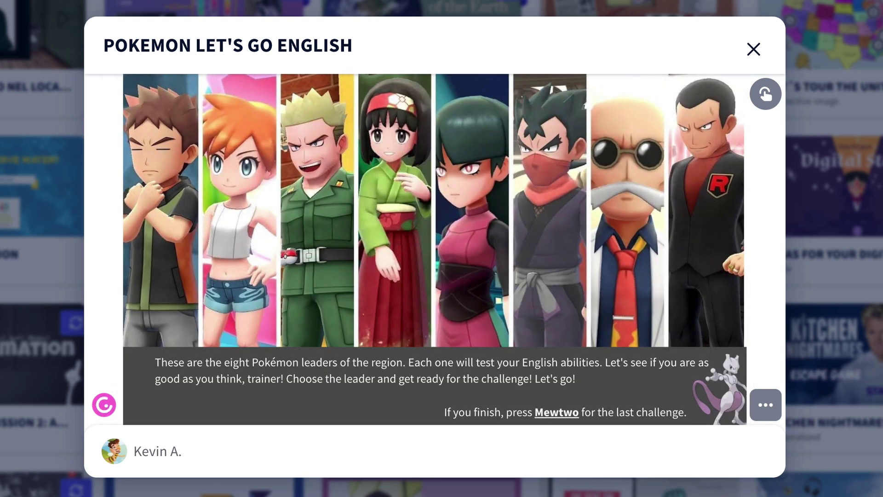
{"action": "left_click", "coordinate": [472, 207]}
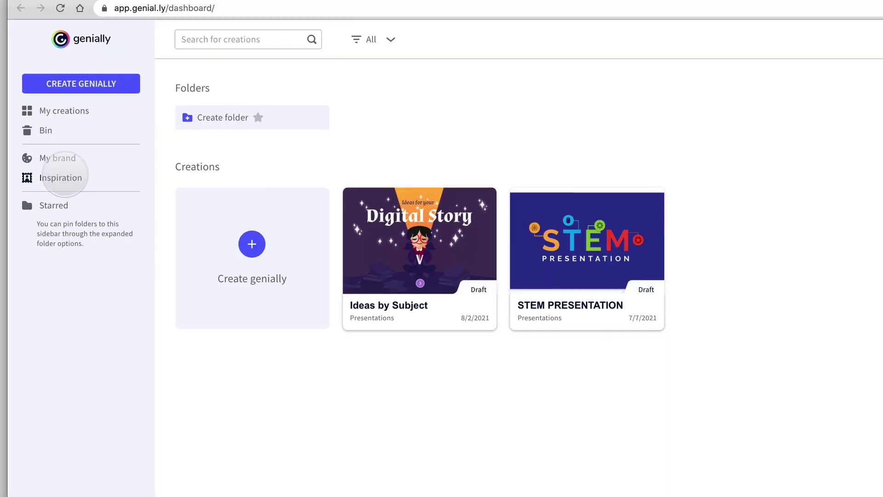
Open the Inspiration gallery to explore example creations.
{"action": "left_click", "coordinate": [56, 163]}
{"action": "left_click", "coordinate": [360, 121]}
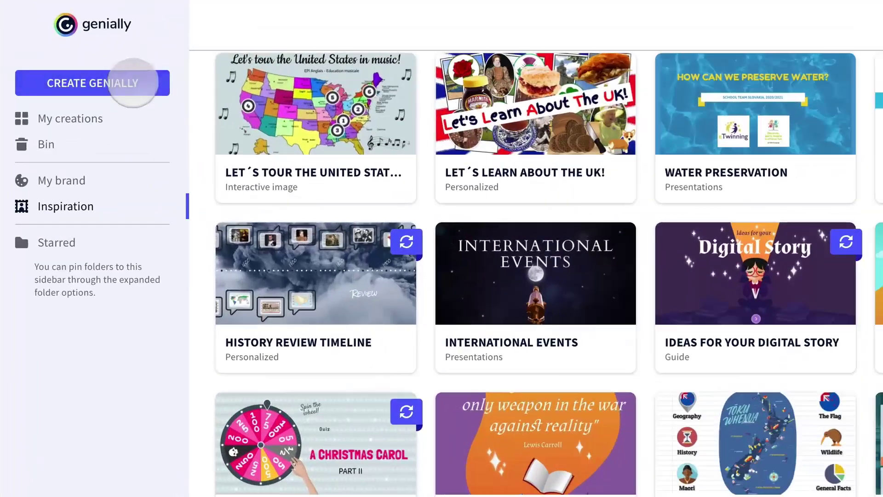
Start a new creation, search the presentation templates for "education" and browse the matching presentations, dossiers and infographics.
{"action": "left_click", "coordinate": [133, 83]}
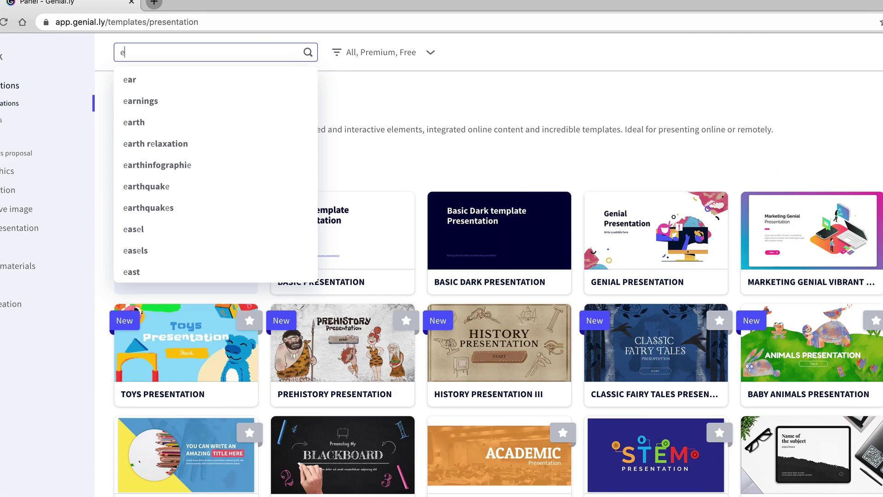
{"action": "type", "text": "ducation"}
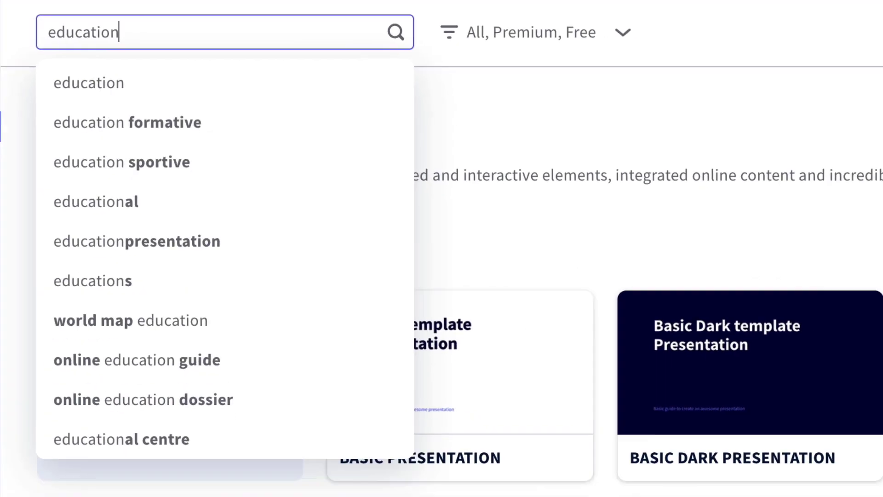
{"action": "key", "text": "Return"}
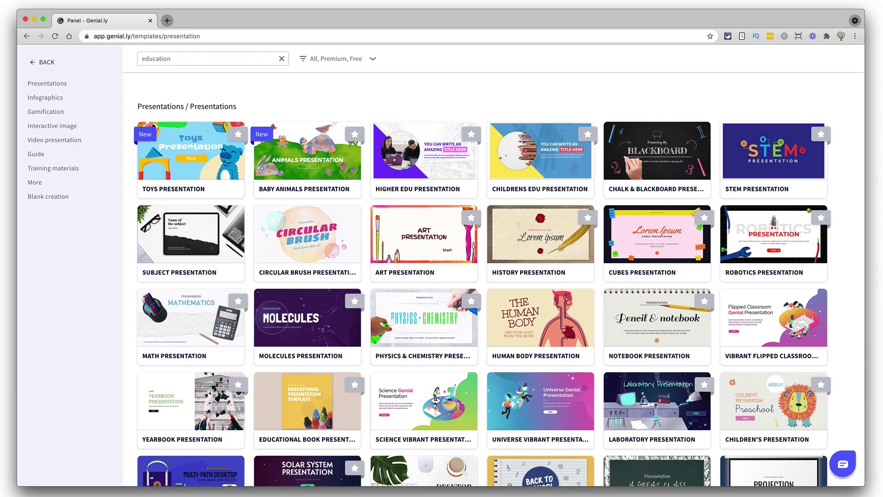
{"action": "scroll", "coordinate": [499, 276], "scroll_direction": "down", "scroll_amount": 10}
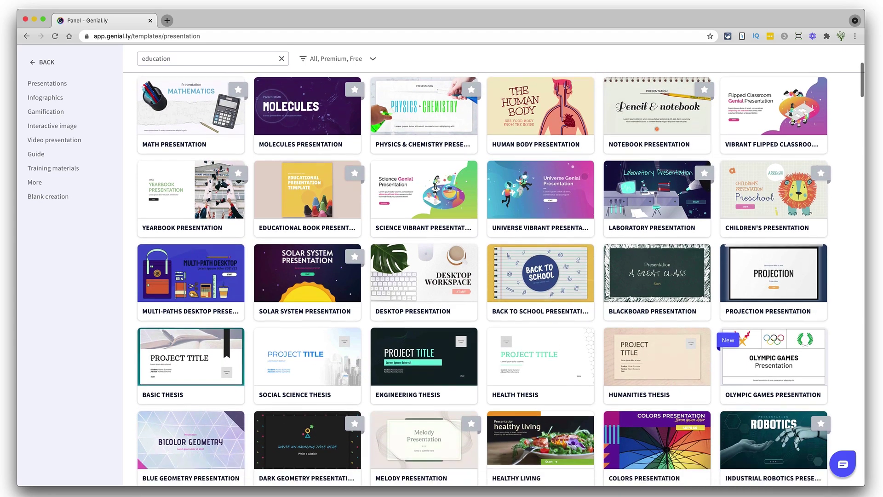
{"action": "scroll", "coordinate": [688, 344], "scroll_direction": "down", "scroll_amount": 5}
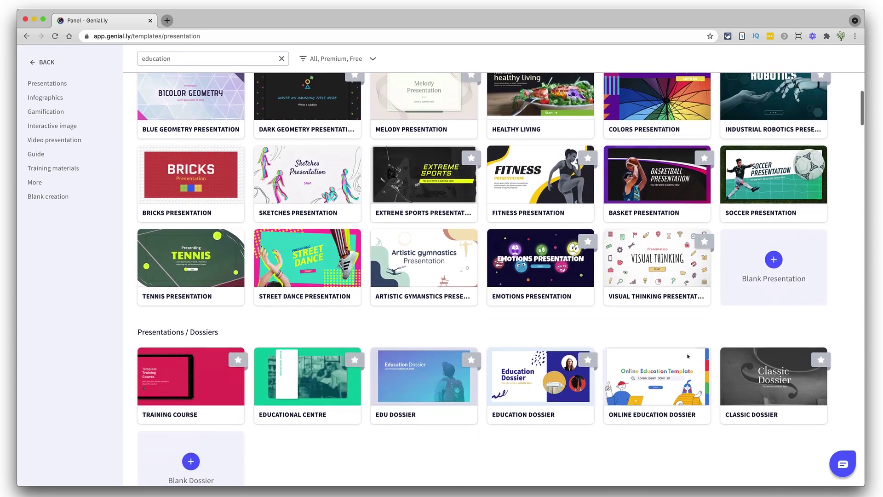
{"action": "scroll", "coordinate": [688, 345], "scroll_direction": "down", "scroll_amount": 8}
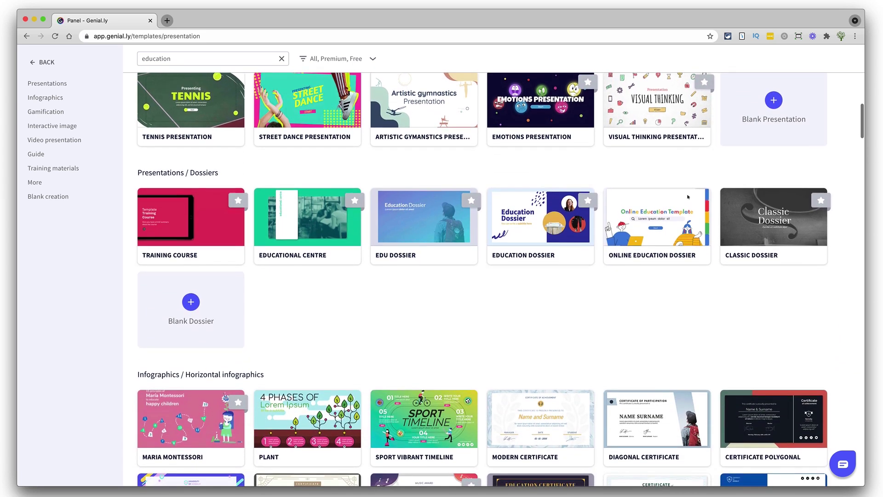
{"action": "scroll", "coordinate": [484, 279], "scroll_direction": "down", "scroll_amount": 4}
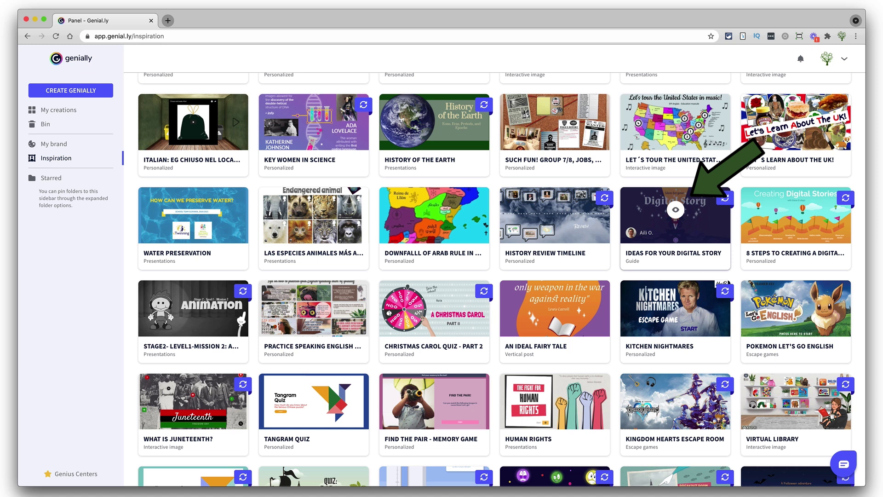
Open the "Ideas for your Digital Story" example and select the "Digital Story" title on page 1.
{"action": "left_click", "coordinate": [675, 209]}
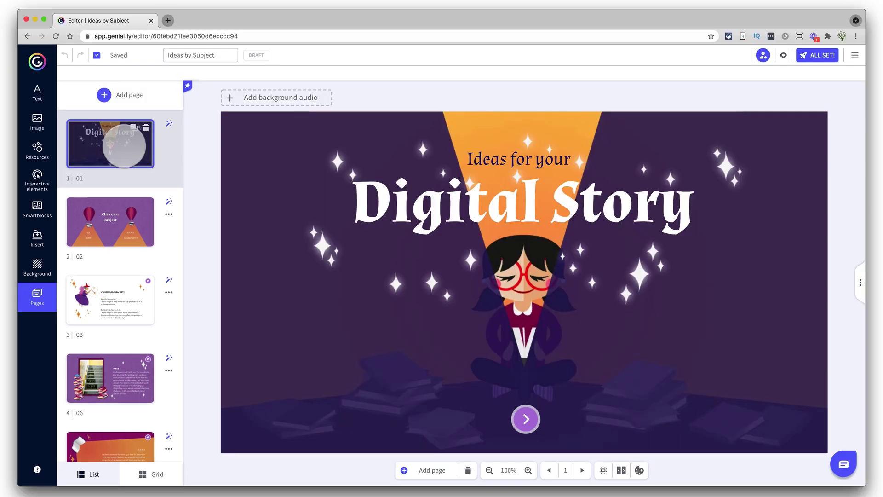
{"action": "left_click", "coordinate": [430, 212]}
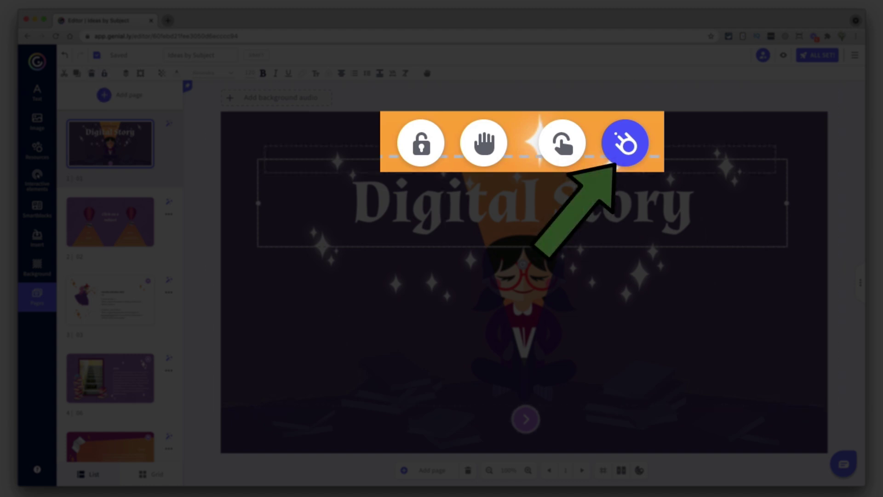
Examine the Entrance, Continuous and Hover mouse animation options for the "Digital Story" title.
{"action": "left_click", "coordinate": [554, 141]}
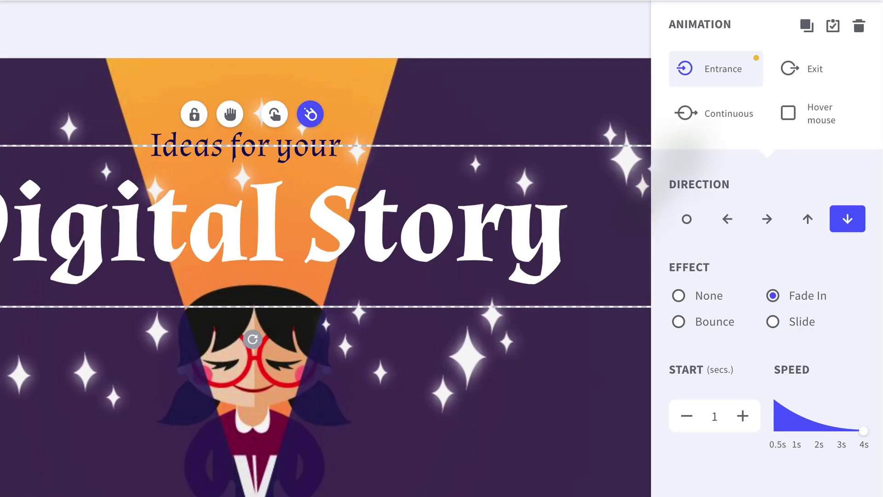
{"action": "left_click", "coordinate": [715, 113]}
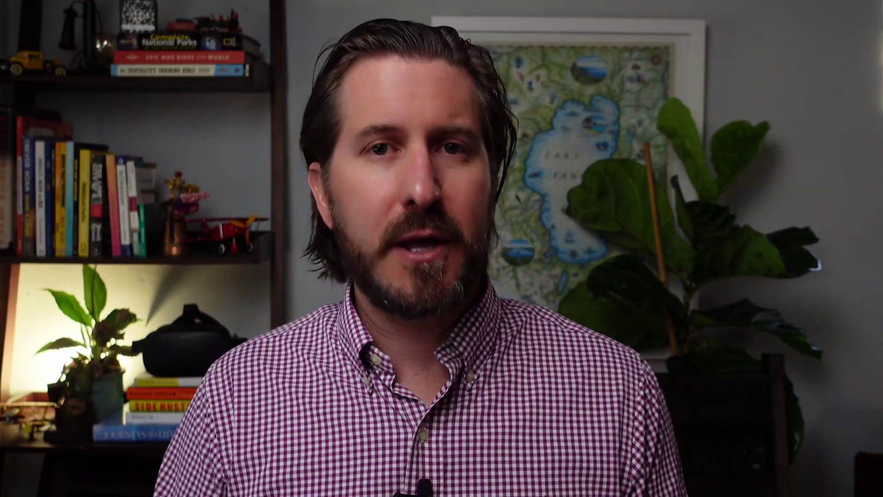
{"action": "left_click", "coordinate": [777, 142]}
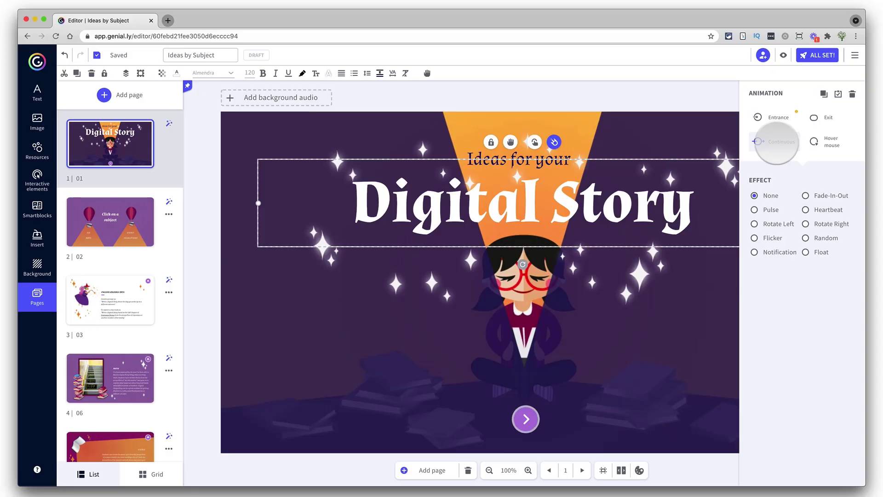
{"action": "left_click", "coordinate": [831, 142]}
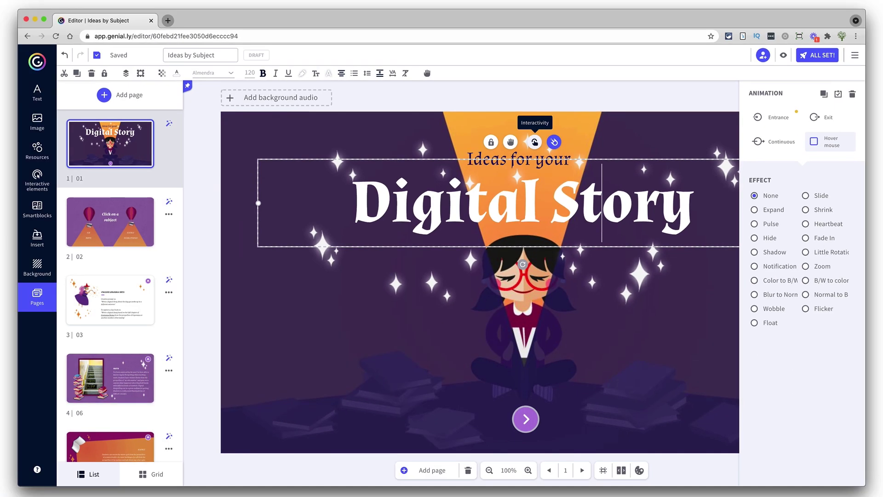
{"action": "left_click", "coordinate": [552, 134]}
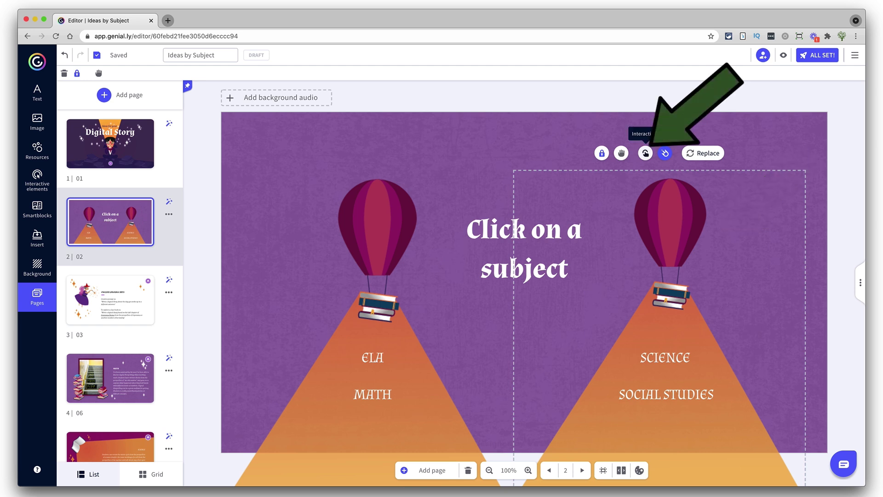
Add a tooltip to the balloon above SCIENCE on page 2 reading "Hot air balloons don't traditionally carry books, but this one does!".
{"action": "left_click", "coordinate": [645, 153]}
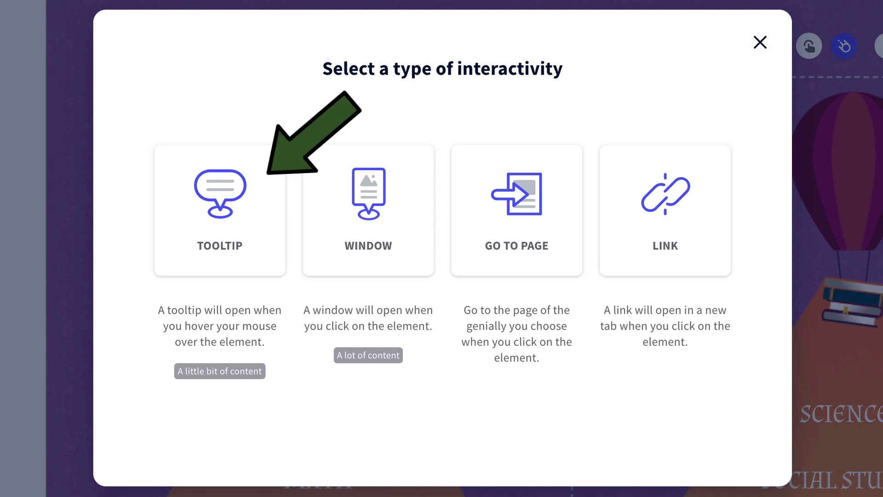
{"action": "left_click", "coordinate": [219, 210]}
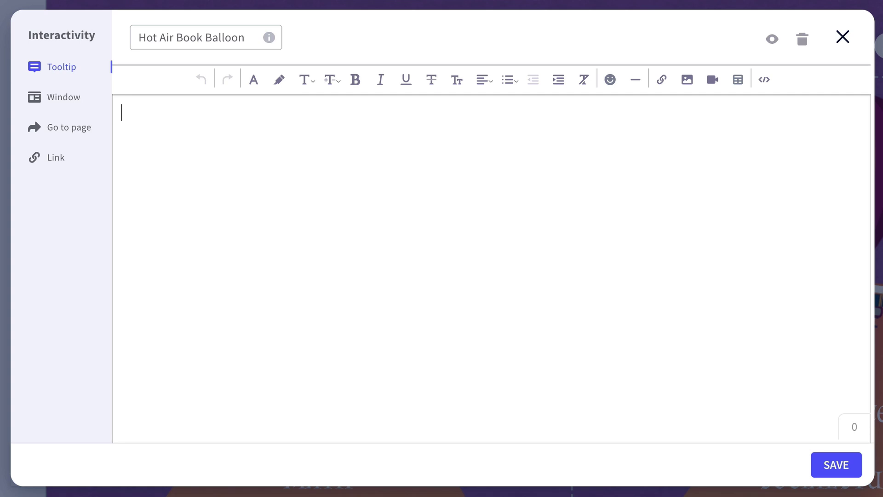
{"action": "type", "text": "Hot air ballon"}
{"action": "key", "text": "BackSpace"}
{"action": "type", "text": "ons don't traditionally carry books, but this one does!"}
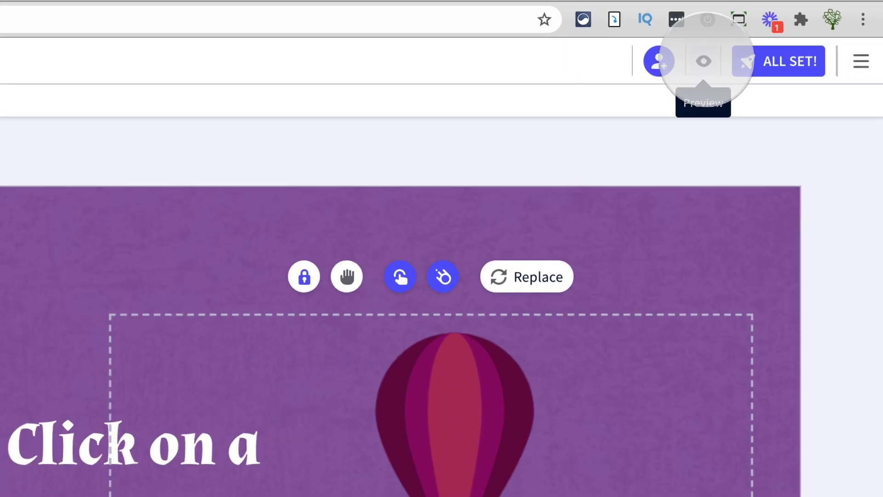
Preview page 2 to check the balloon's tooltip and highlight the interactive elements.
{"action": "left_click", "coordinate": [704, 61]}
{"action": "mouse_move", "coordinate": [595, 206]}
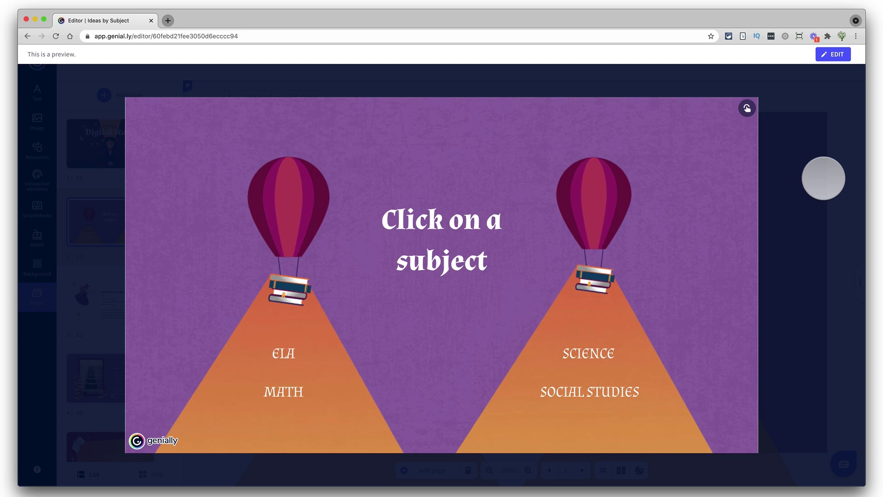
{"action": "left_click", "coordinate": [748, 108]}
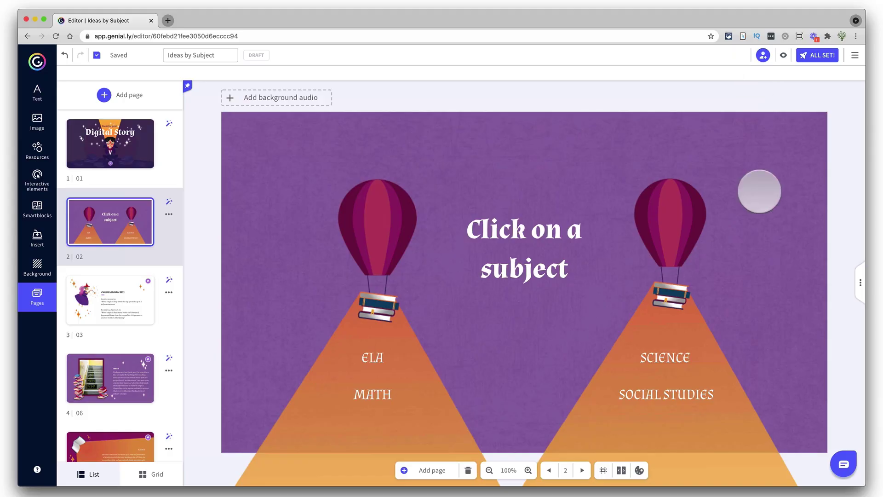
Inspect the SCIENCE label on page 2, follow its page link in the preview and return through the home link.
{"action": "left_click", "coordinate": [666, 357]}
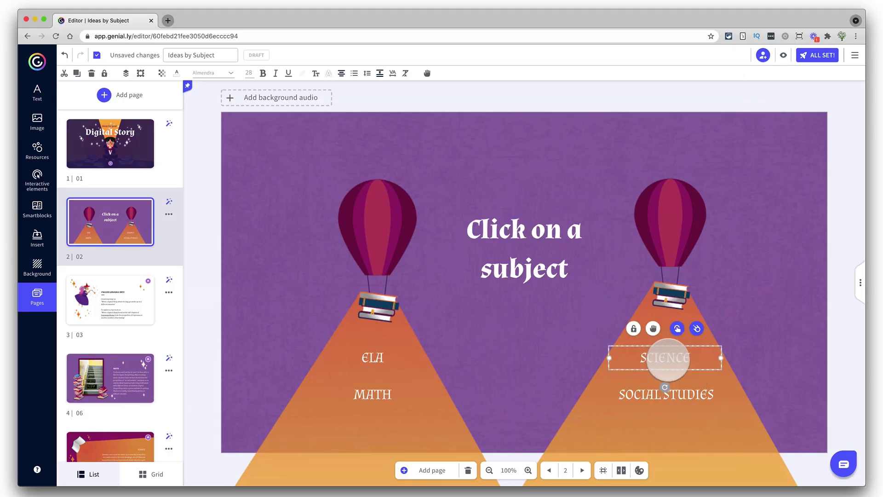
{"action": "left_click", "coordinate": [667, 358]}
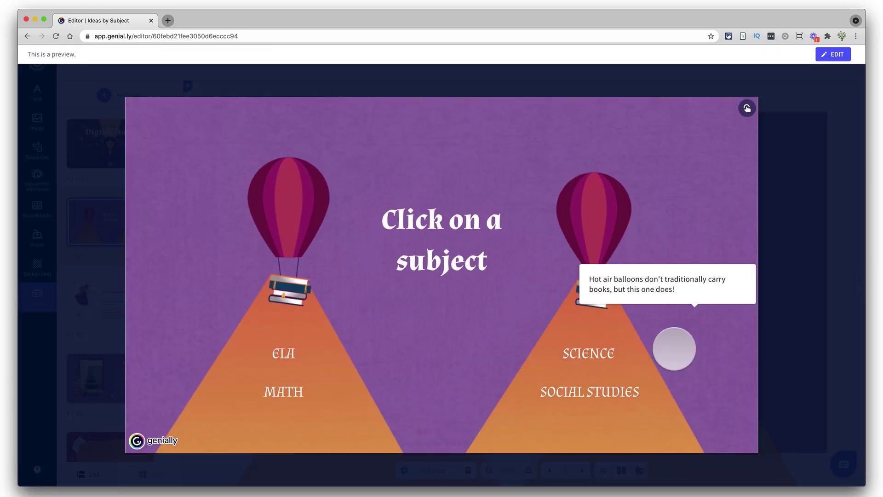
{"action": "left_click", "coordinate": [584, 353]}
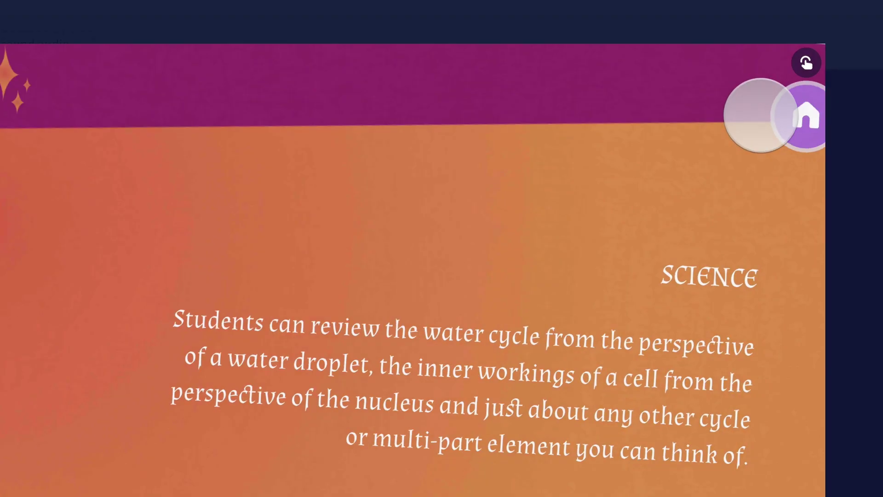
{"action": "left_click", "coordinate": [766, 102]}
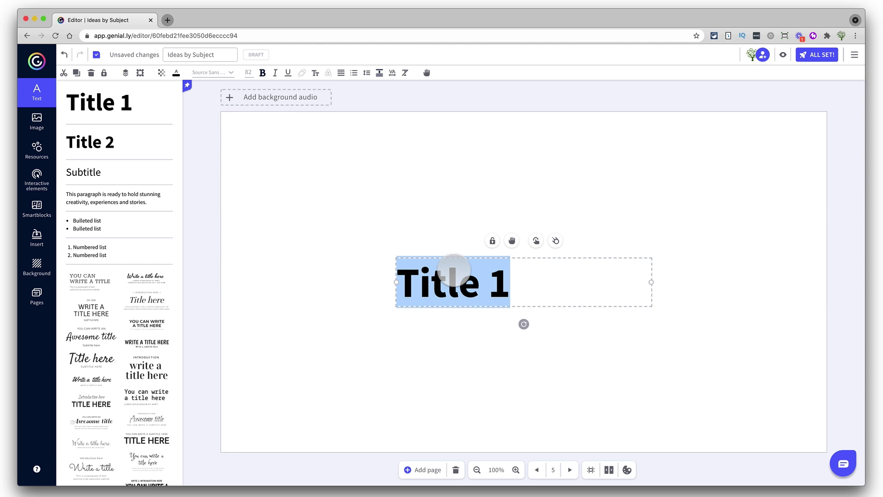
Enter "That's Correct!" as the title of page 5 and "I'm Sorry, That's Incorrect! Please Read This Article to Learn Why" on page 6.
{"action": "type", "text": "That's Correct!"}
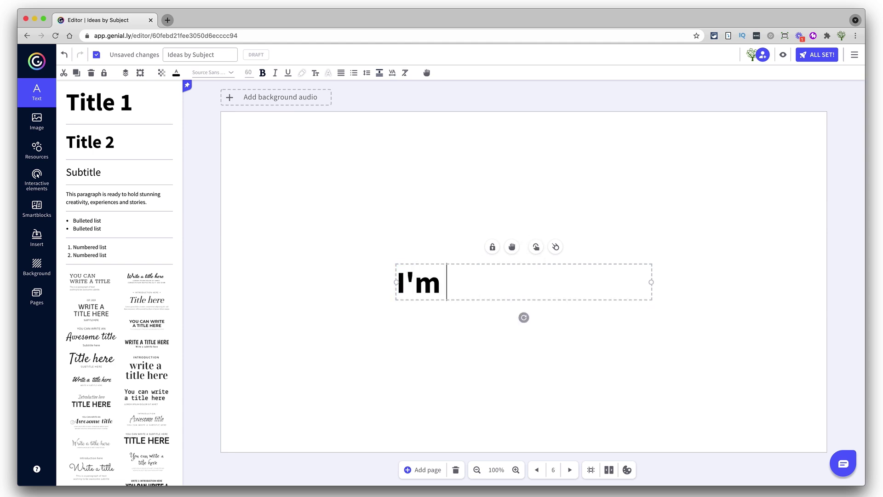
{"action": "type", "text": "Sorry, That's Incorrect!"}
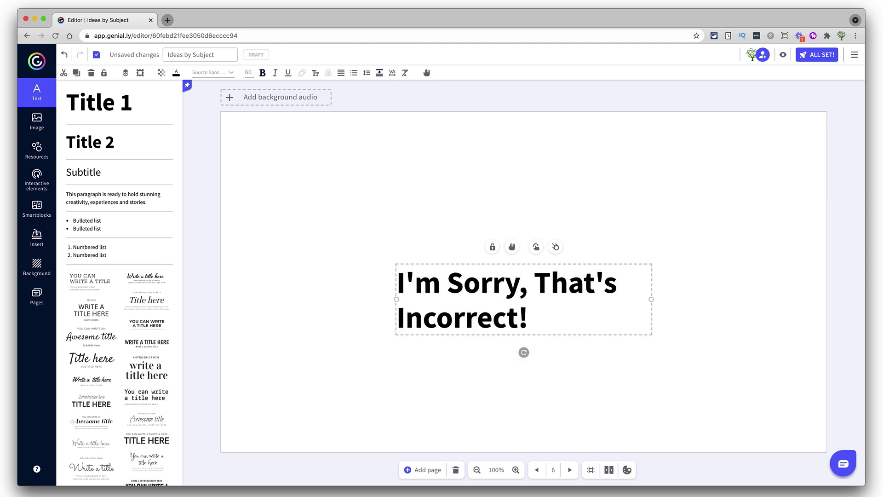
{"action": "type", "text": " Please Read This Article to Learn Why"}
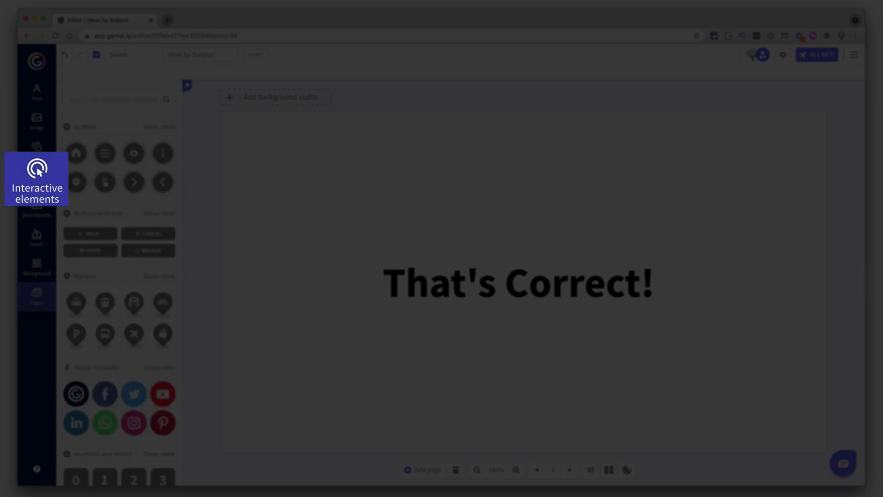
Add a home button to the upper-right corner of the "That's Correct!" page and link it to page 4, "Who is Cooler?".
{"action": "left_click", "coordinate": [76, 152]}
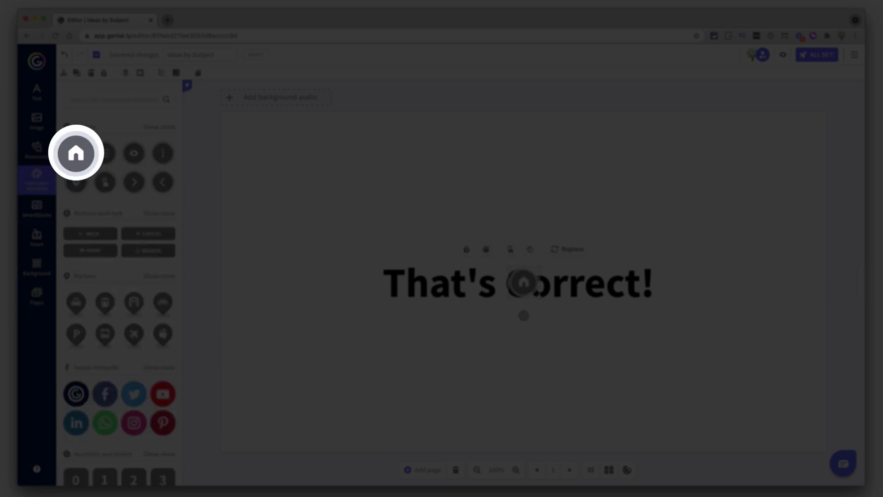
{"action": "left_click_drag", "start_coordinate": [524, 282], "coordinate": [801, 138]}
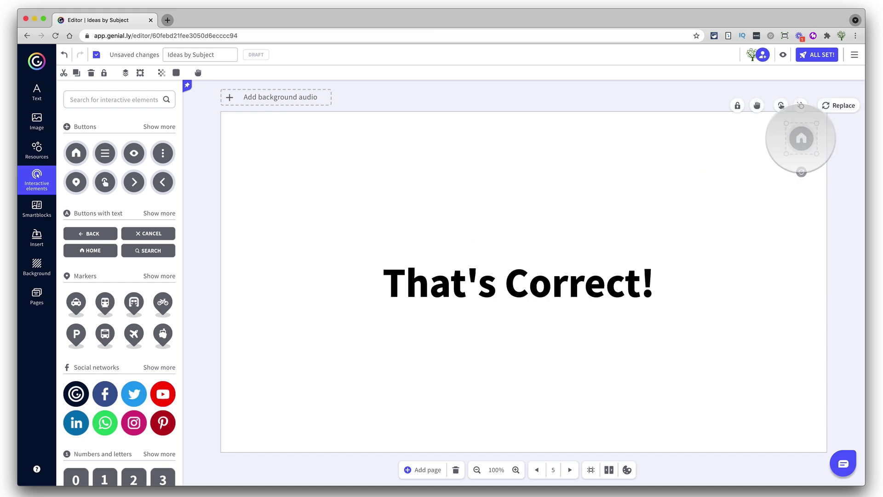
{"action": "left_click", "coordinate": [780, 106]}
{"action": "left_click", "coordinate": [481, 242]}
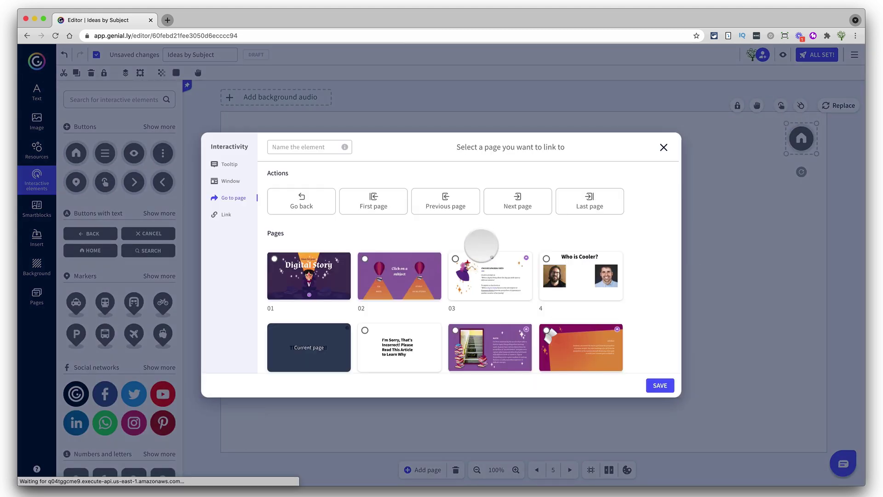
{"action": "left_click", "coordinate": [581, 275]}
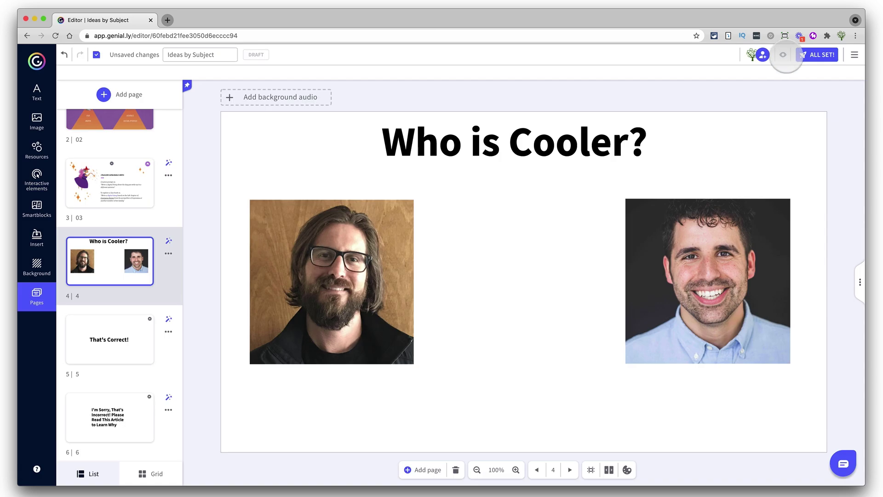
Preview page 4, "Who is Cooler?", follow both portraits' page links and return from each feedback page through its home button.
{"action": "left_click", "coordinate": [782, 54]}
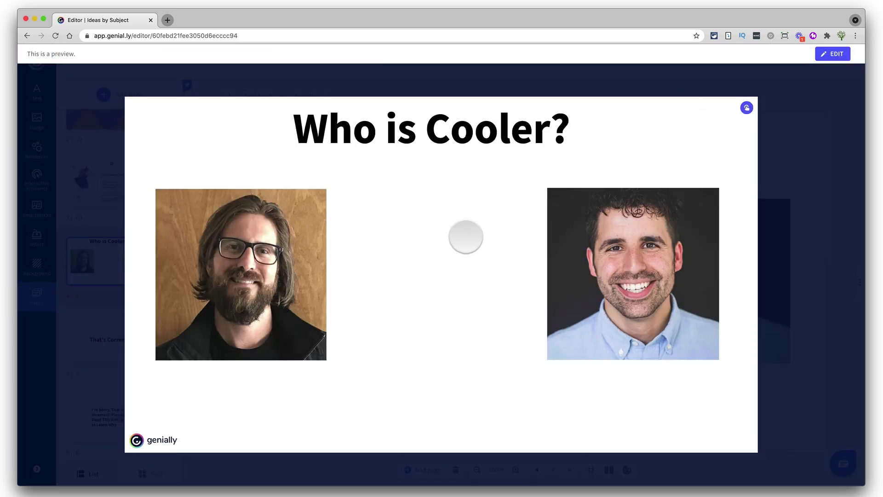
{"action": "left_click", "coordinate": [248, 274]}
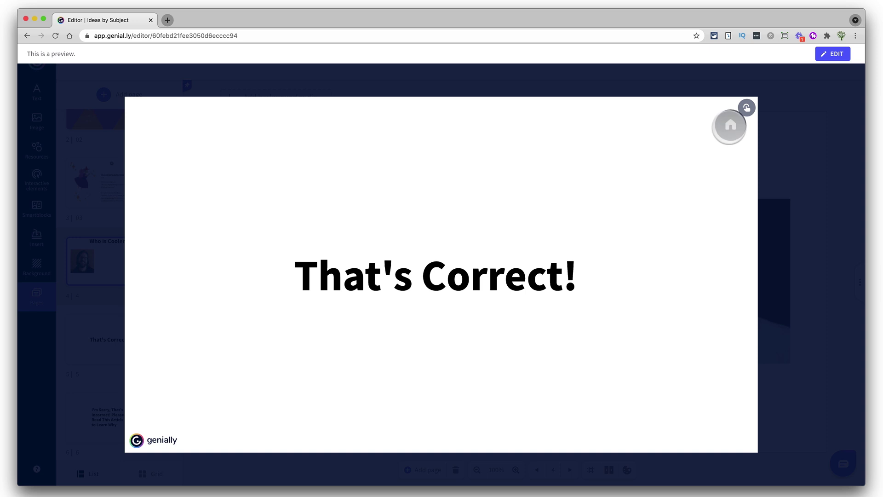
{"action": "left_click", "coordinate": [730, 126]}
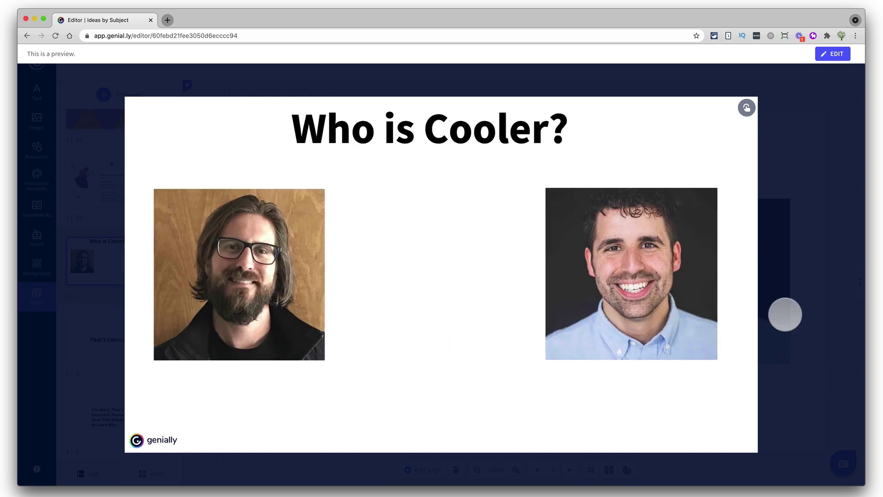
{"action": "left_click", "coordinate": [659, 272]}
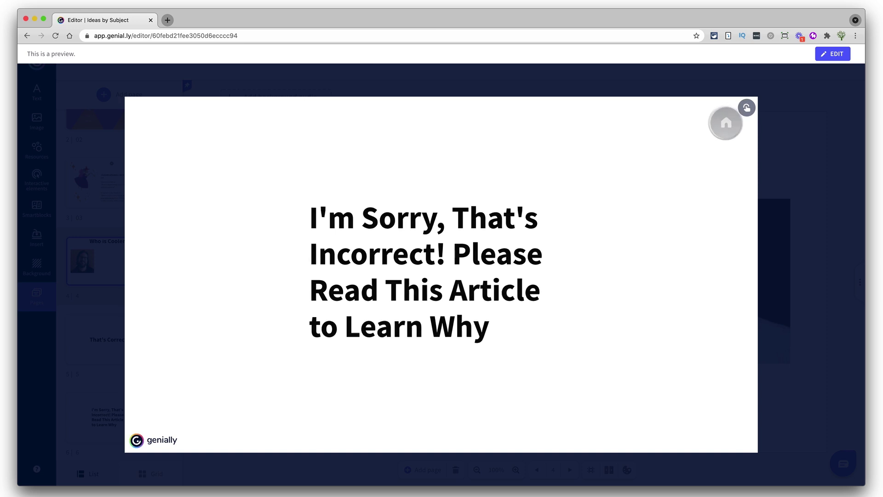
{"action": "left_click", "coordinate": [726, 122]}
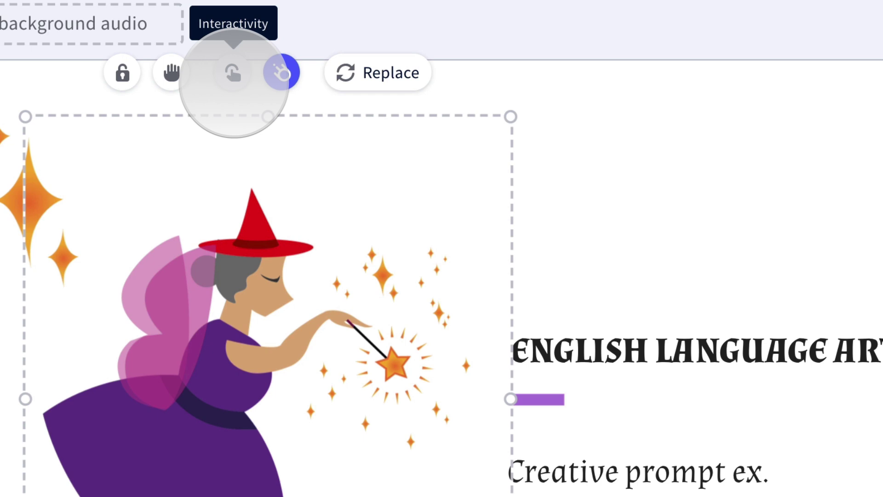
{"action": "left_click", "coordinate": [233, 73]}
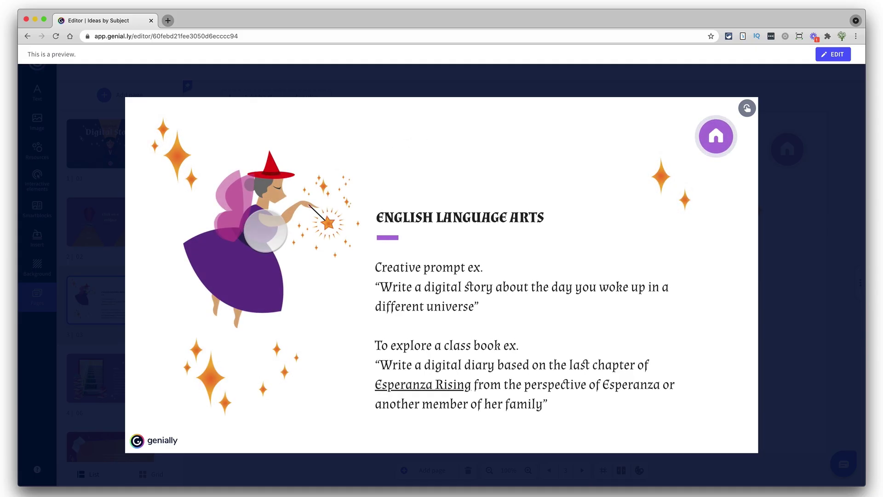
{"action": "left_click", "coordinate": [265, 230]}
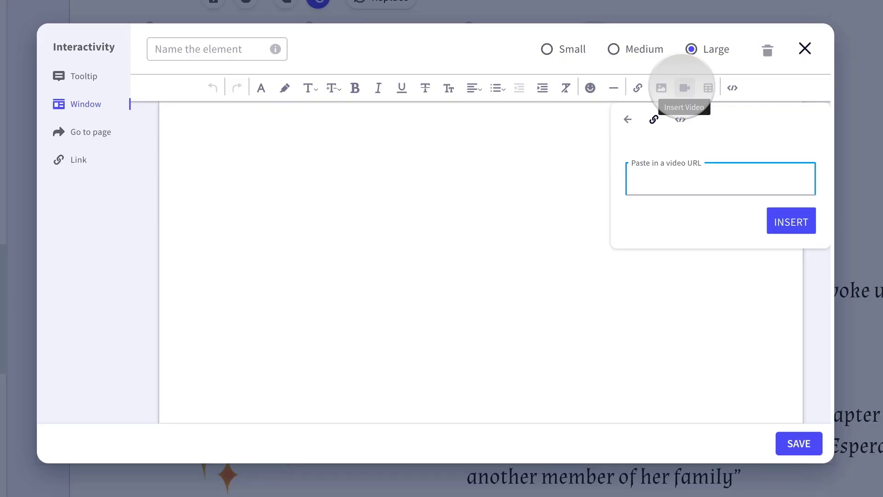
{"action": "type", "text": "https://www.youtube.com/watch?v=8hv_sj4vXO0"}
{"action": "left_click", "coordinate": [790, 222]}
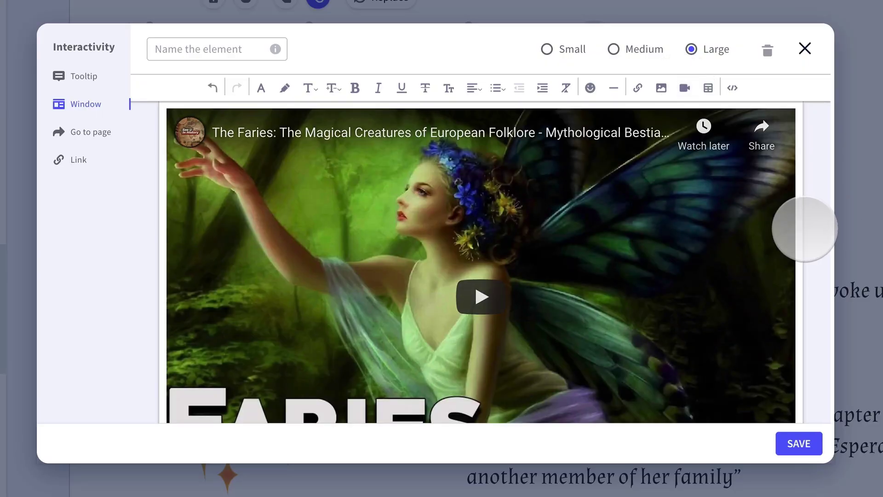
{"action": "left_click", "coordinate": [797, 442]}
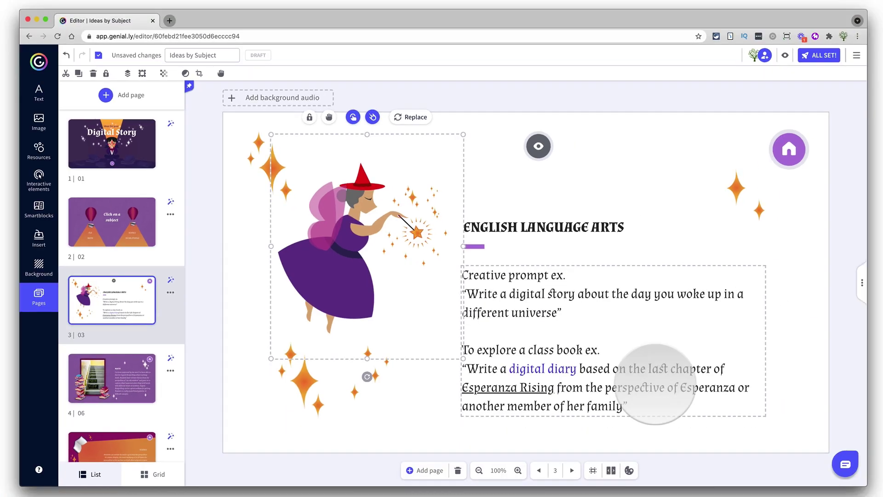
Preview page 3, open the fairy's video window and close it again.
{"action": "left_click", "coordinate": [785, 56]}
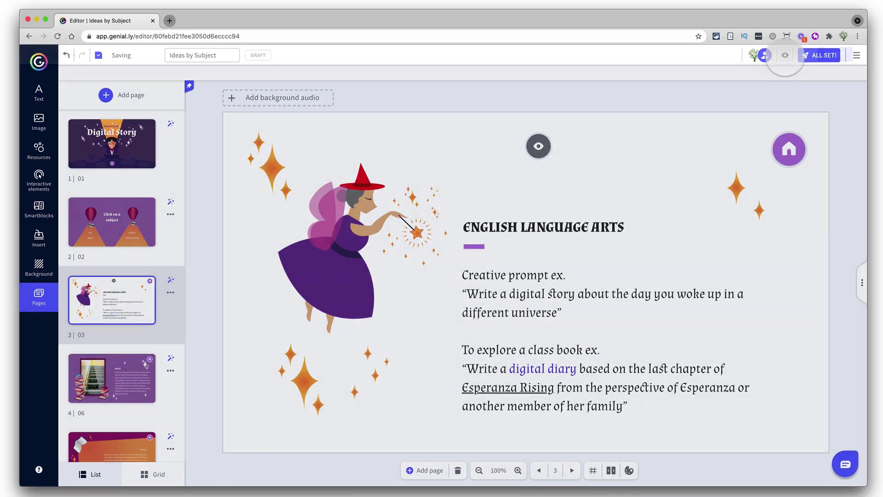
{"action": "left_click", "coordinate": [275, 207]}
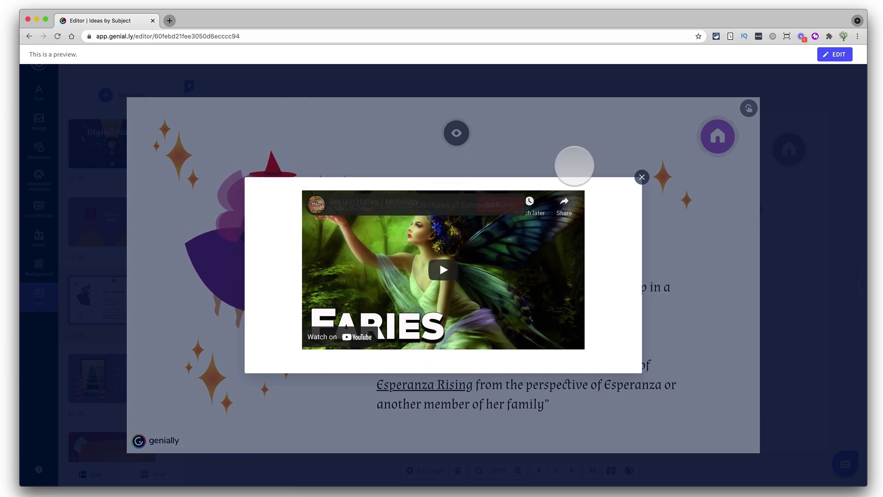
{"action": "left_click", "coordinate": [641, 177]}
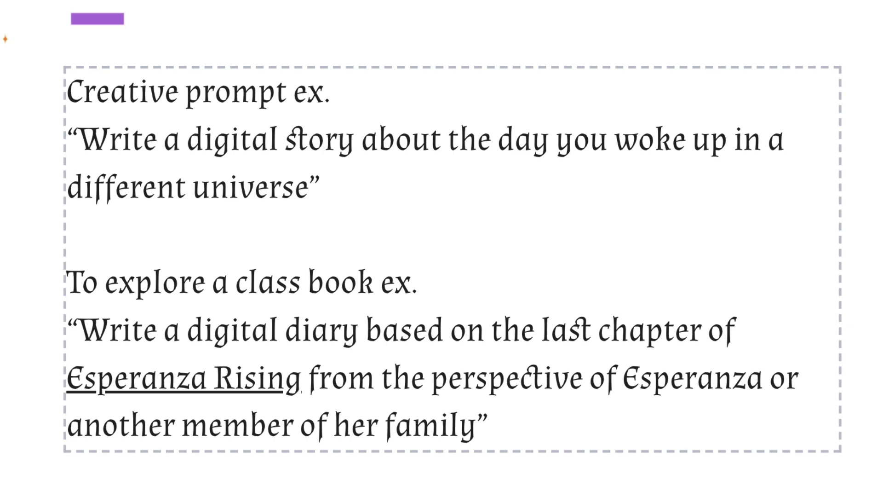
{"action": "left_click", "coordinate": [308, 140]}
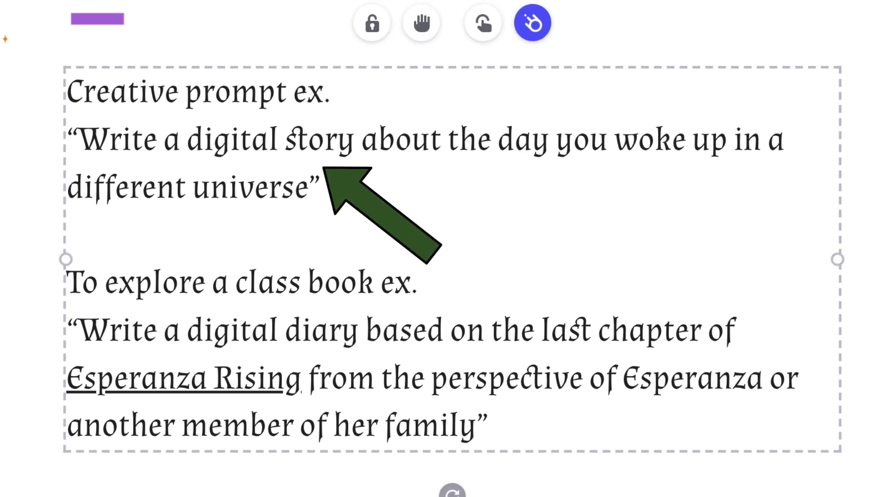
{"action": "left_click_drag", "start_coordinate": [354, 139], "coordinate": [188, 139]}
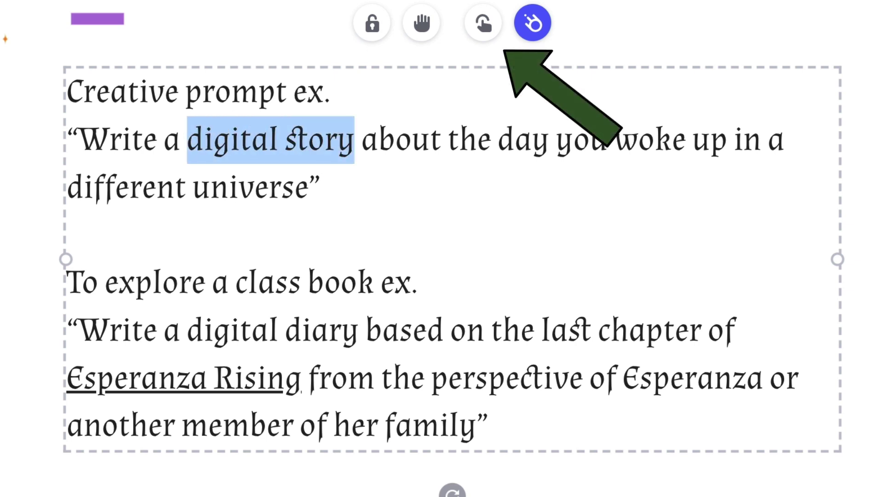
{"action": "left_click", "coordinate": [483, 23]}
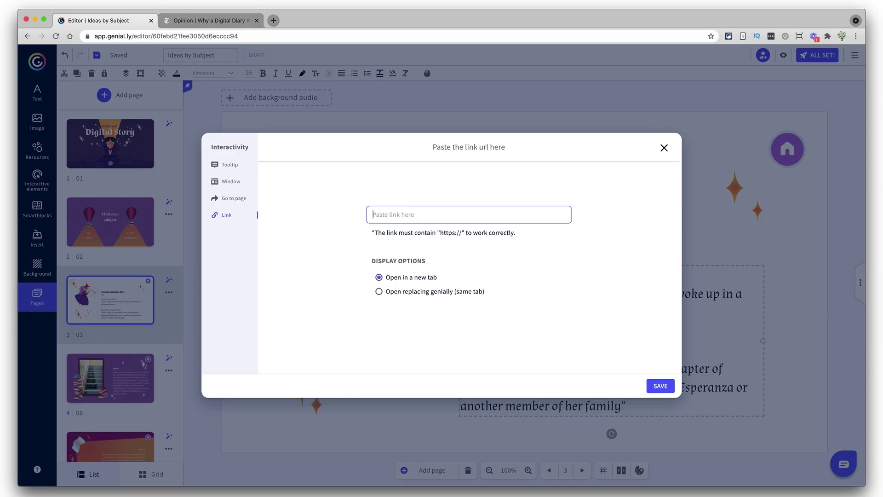
{"action": "type", "text": "https://www.nytimes.com/2019/06/12/opinion/digital-diary.html"}
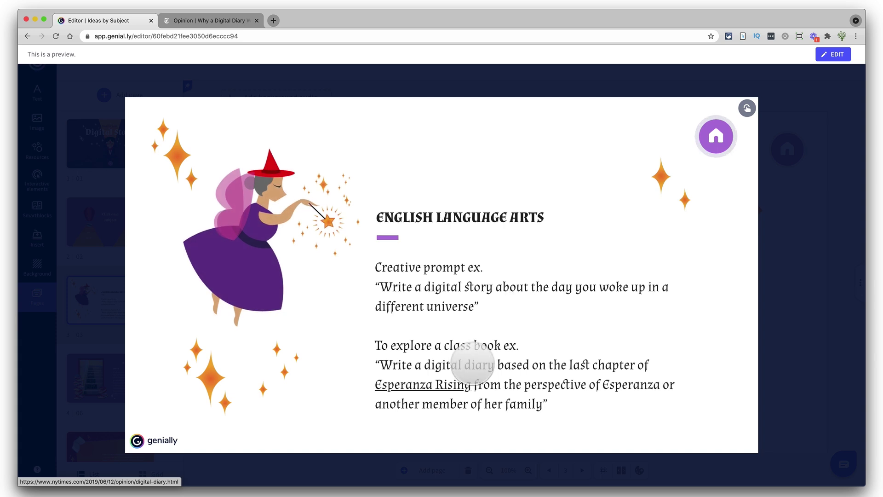
{"action": "left_click", "coordinate": [472, 364]}
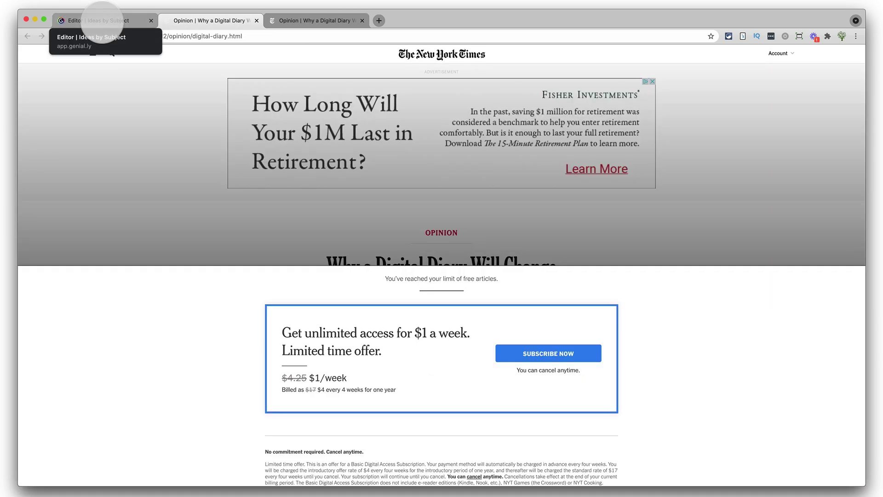
{"action": "left_click", "coordinate": [102, 21]}
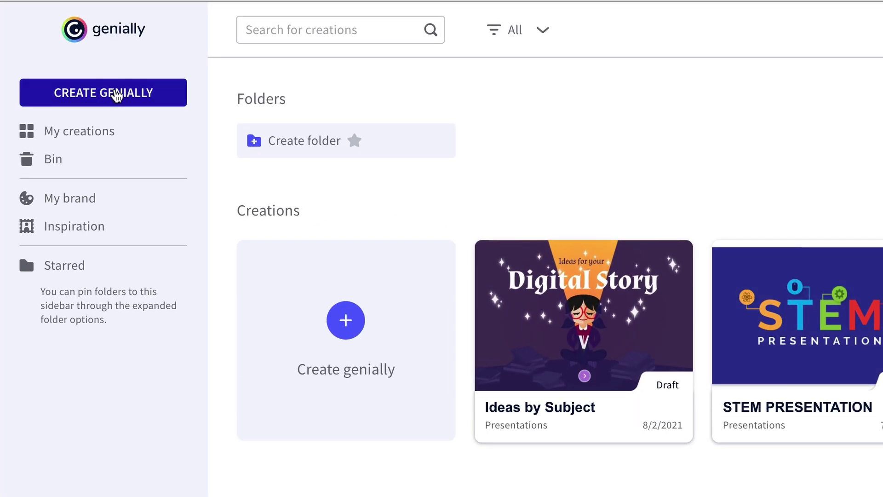
Create a new genially from the STEM PRESENTATION template, including all of its pages.
{"action": "left_click", "coordinate": [116, 96]}
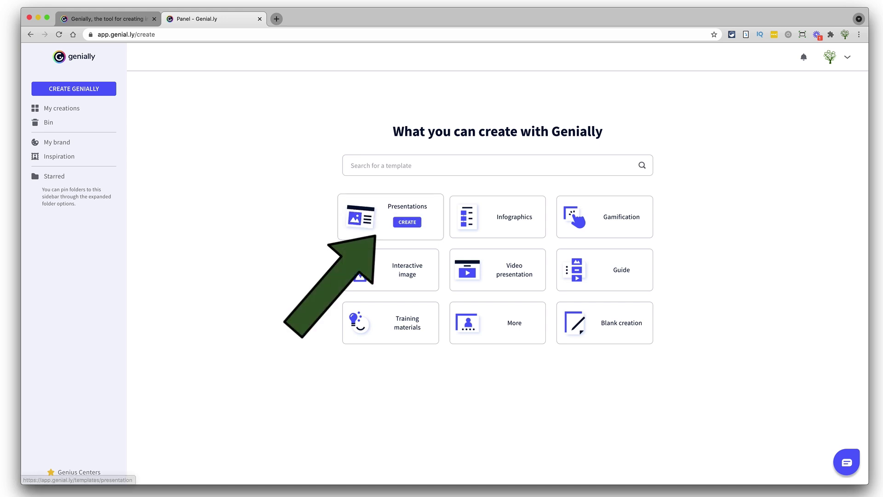
{"action": "left_click", "coordinate": [406, 222]}
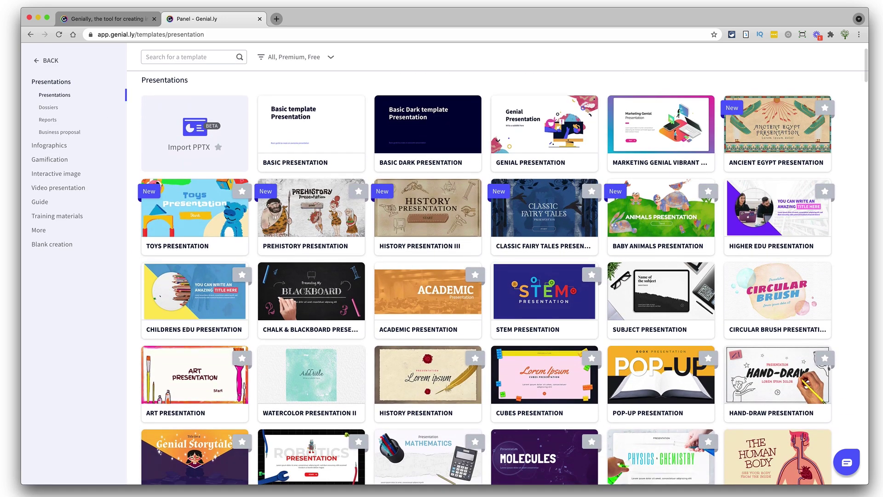
{"action": "scroll", "coordinate": [502, 264], "scroll_direction": "down", "scroll_amount": 3}
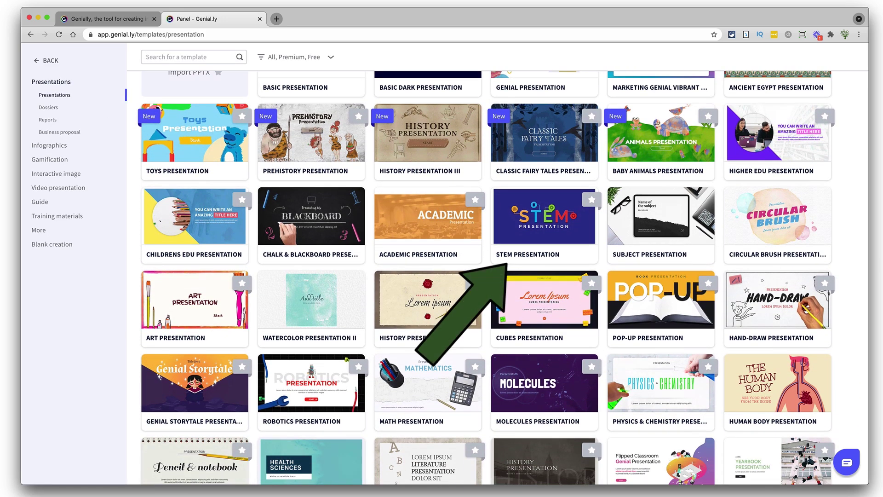
{"action": "left_click", "coordinate": [544, 216]}
{"action": "left_click", "coordinate": [585, 388]}
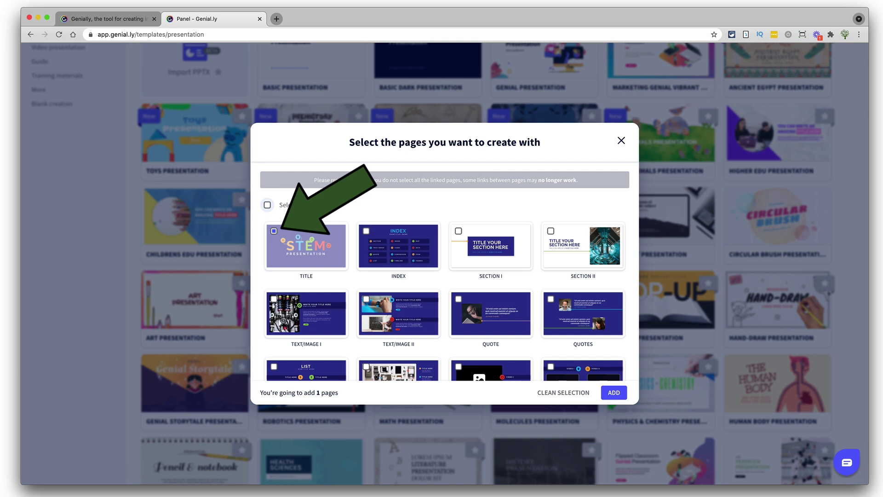
{"action": "left_click", "coordinate": [267, 205]}
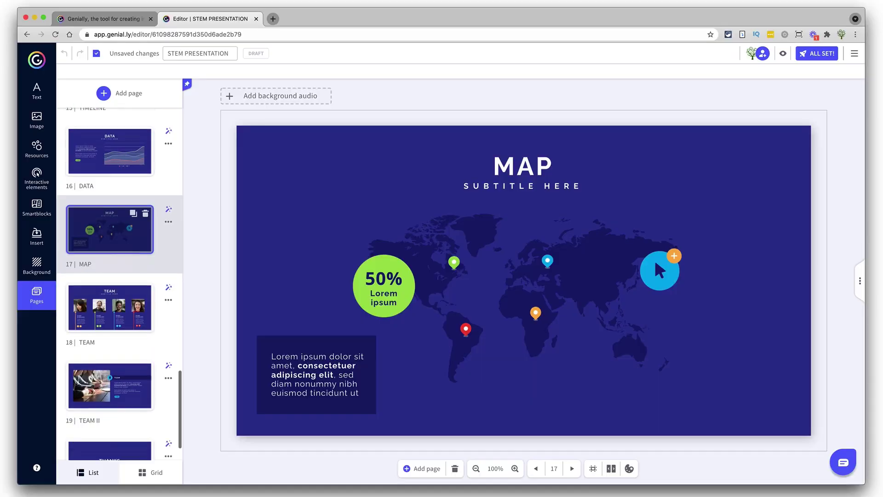
Add a blank page after the MAP page of the STEM presentation.
{"action": "scroll", "coordinate": [119, 276], "scroll_direction": "down", "scroll_amount": 1}
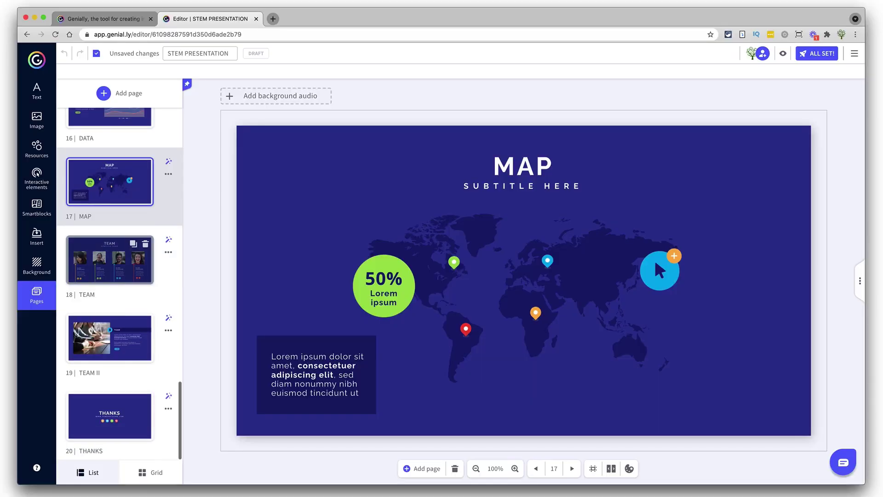
{"action": "scroll", "coordinate": [119, 276], "scroll_direction": "up", "scroll_amount": 6}
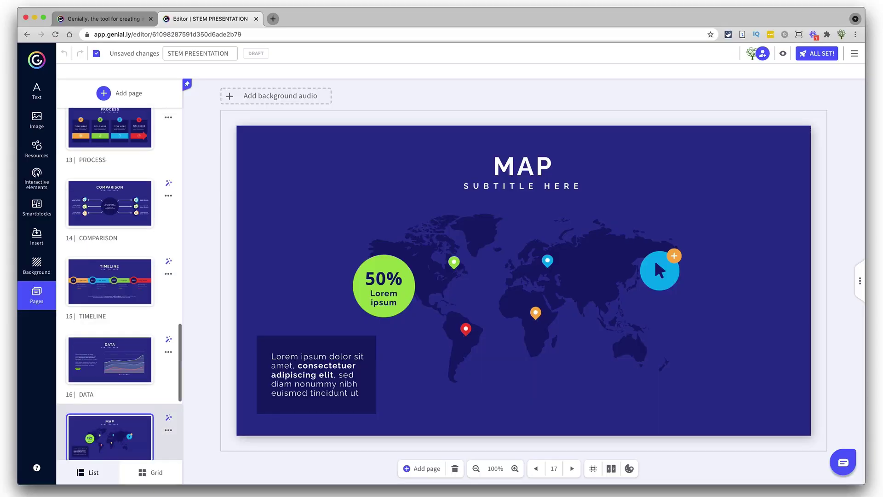
{"action": "scroll", "coordinate": [120, 276], "scroll_direction": "up", "scroll_amount": 15}
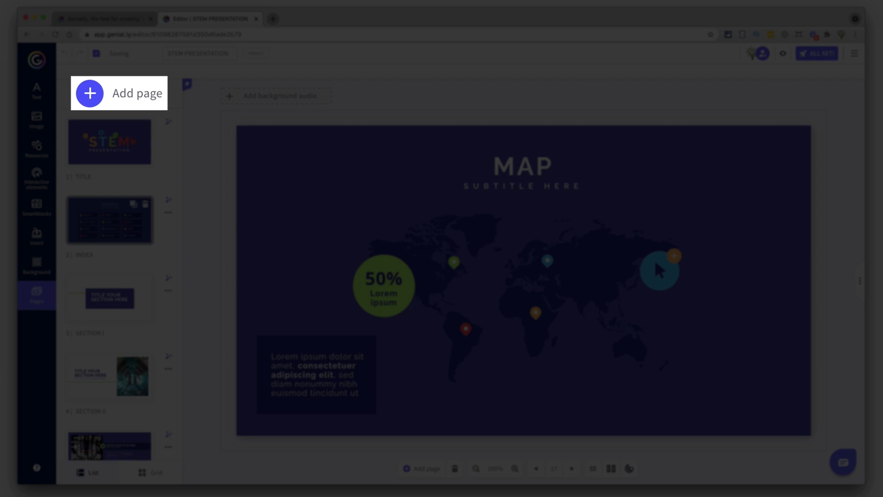
{"action": "left_click", "coordinate": [89, 93]}
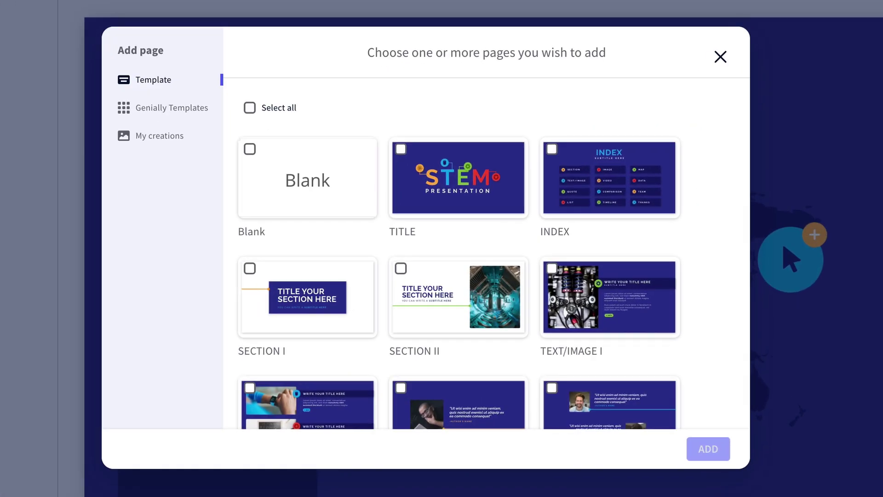
{"action": "left_click", "coordinate": [250, 149]}
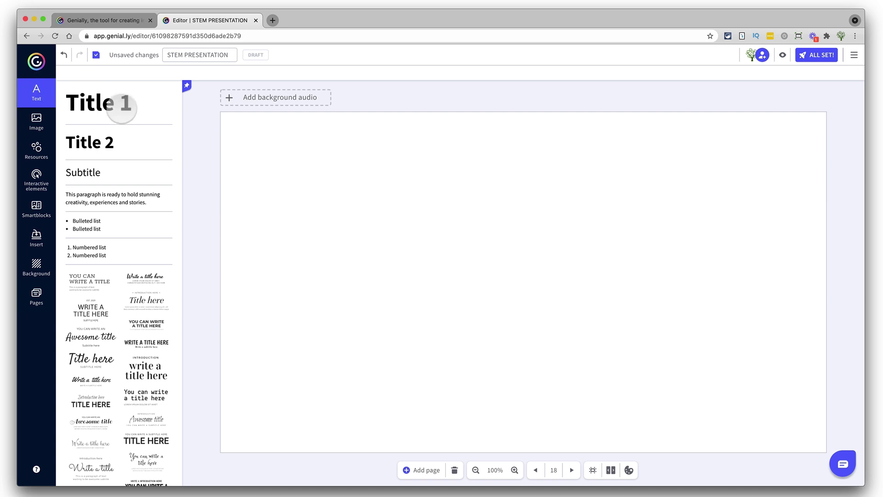
Add a Title 1 text near the top centre of the blank page reading "Draw on Slides".
{"action": "left_click", "coordinate": [118, 102]}
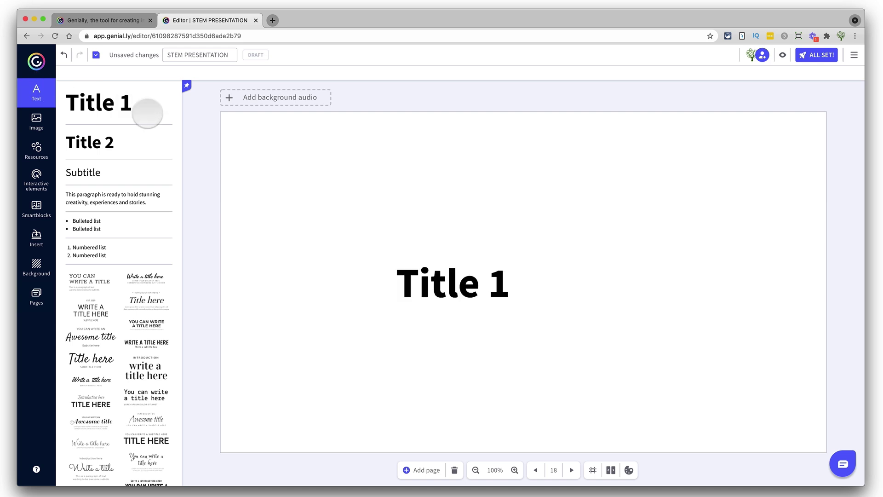
{"action": "mouse_move", "coordinate": [460, 276]}
{"action": "left_mouse_down"}
{"action": "mouse_move", "coordinate": [425, 139]}
{"action": "mouse_move", "coordinate": [504, 126]}
{"action": "mouse_move", "coordinate": [473, 118]}
{"action": "mouse_move", "coordinate": [481, 115]}
{"action": "left_mouse_up"}
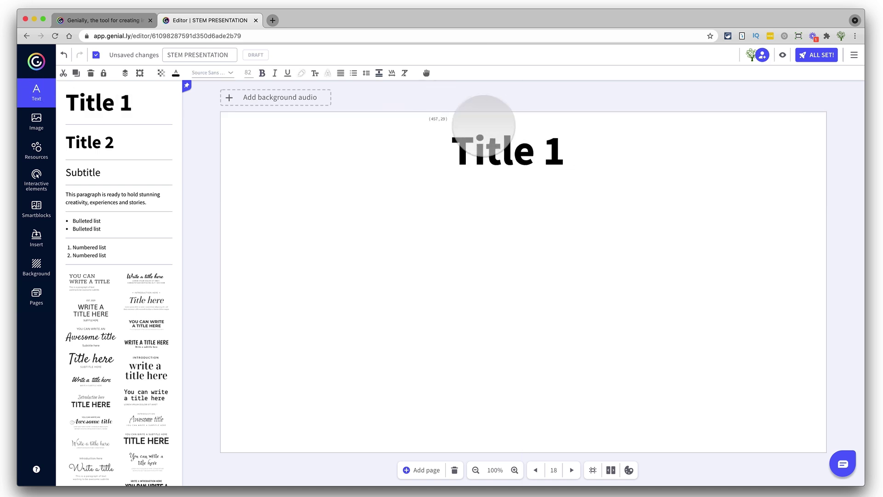
{"action": "triple_click", "coordinate": [497, 147]}
{"action": "type", "text": "Draw on Slides"}
Search Unsplash for "draw" and insert the photo of a hand drawing with a black pen beneath the "Draw on Slides" title.
{"action": "left_click", "coordinate": [37, 121]}
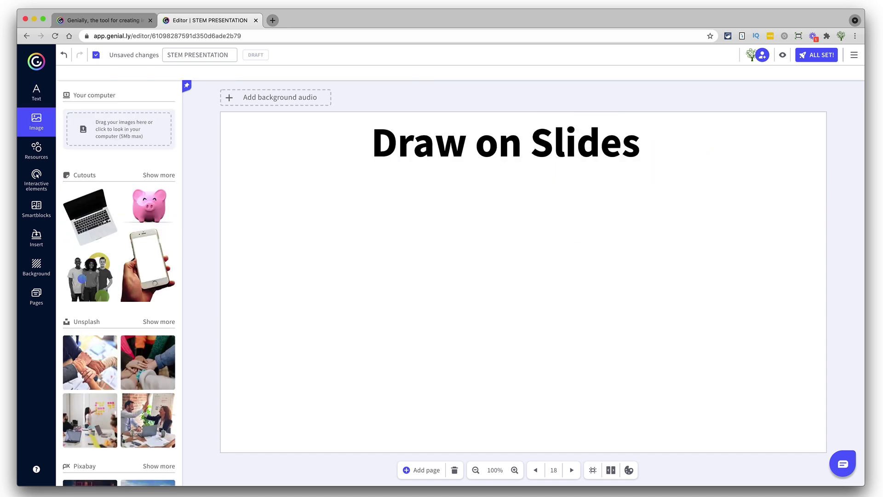
{"action": "scroll", "coordinate": [118, 282], "scroll_direction": "down", "scroll_amount": 6}
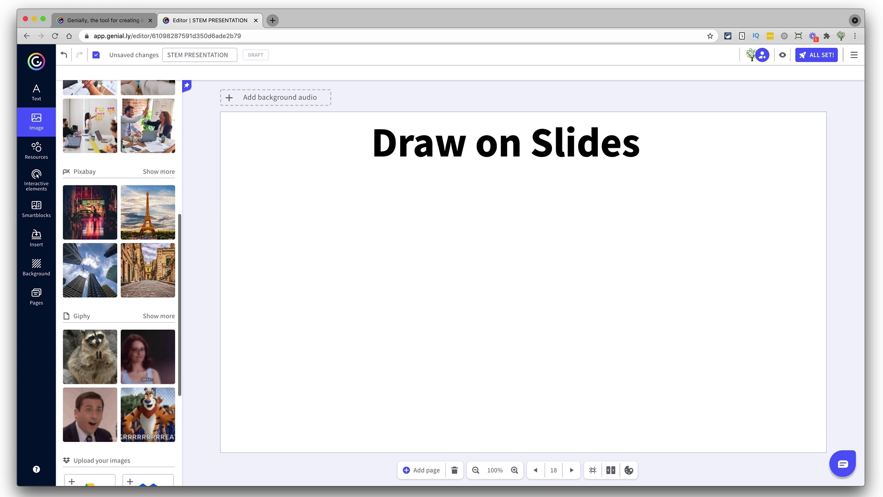
{"action": "scroll", "coordinate": [119, 283], "scroll_direction": "down", "scroll_amount": 2}
{"action": "scroll", "coordinate": [119, 283], "scroll_direction": "up", "scroll_amount": 10}
{"action": "left_click", "coordinate": [159, 322]}
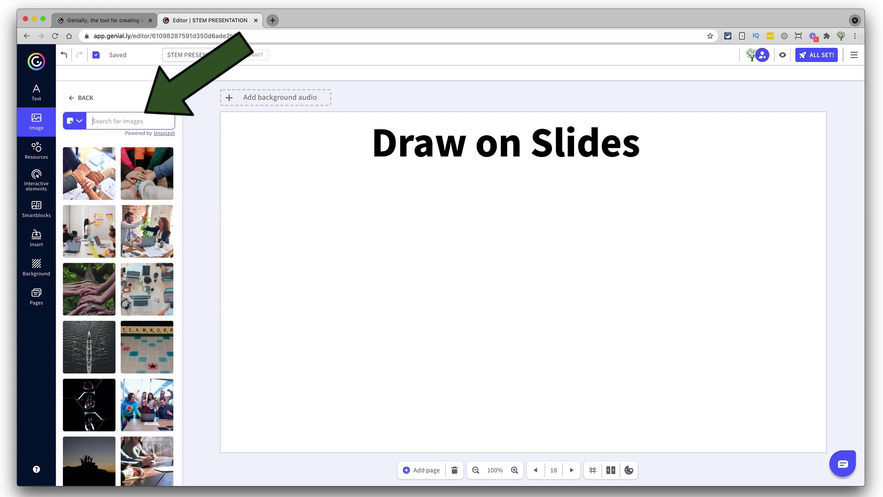
{"action": "type", "text": "draw"}
{"action": "key", "text": "Return"}
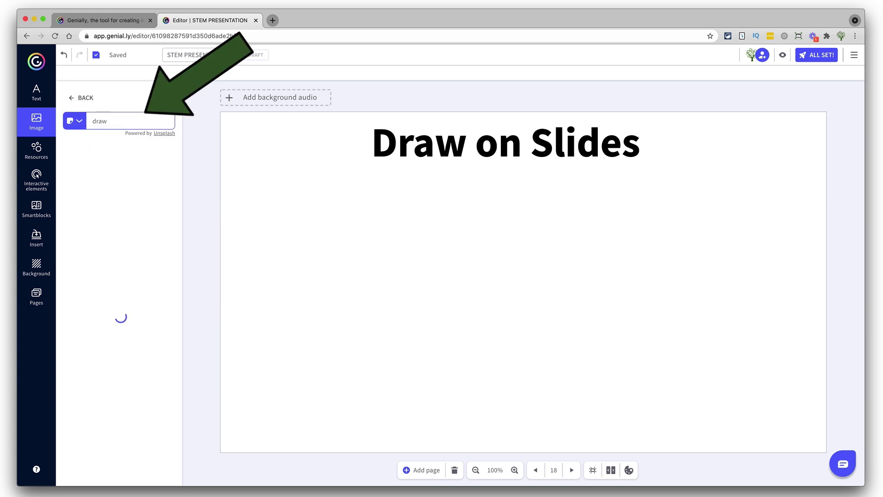
{"action": "left_click", "coordinate": [147, 230]}
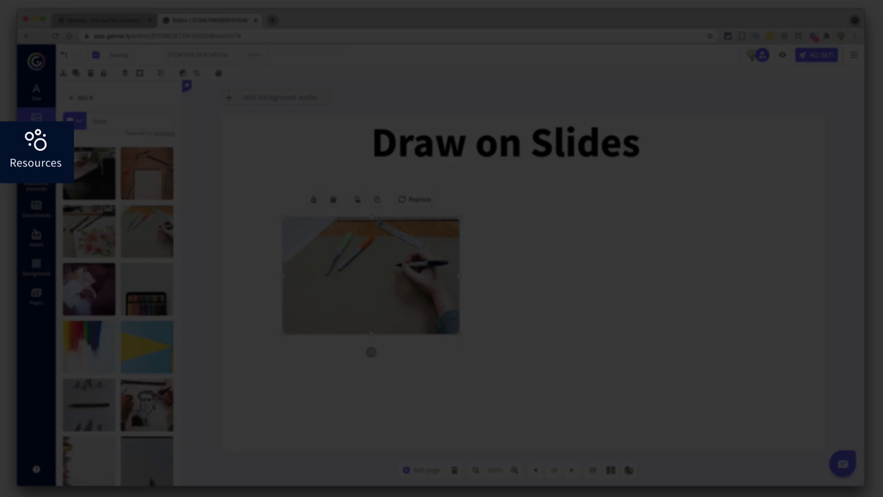
Insert the pencil icon from the icon resources and place it beside the photo of the drawing hand.
{"action": "left_click", "coordinate": [37, 149]}
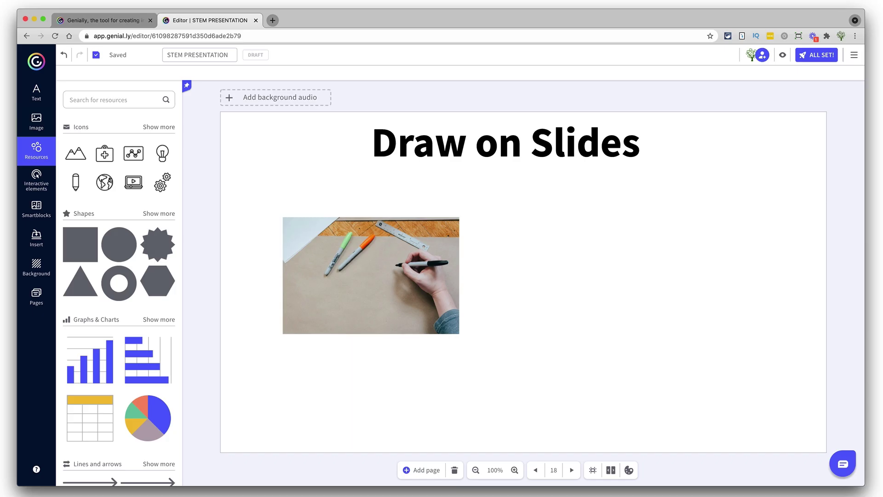
{"action": "left_click", "coordinate": [76, 182]}
{"action": "mouse_move", "coordinate": [523, 281]}
{"action": "left_mouse_down"}
{"action": "mouse_move", "coordinate": [517, 269]}
{"action": "mouse_move", "coordinate": [482, 275]}
{"action": "left_mouse_up"}
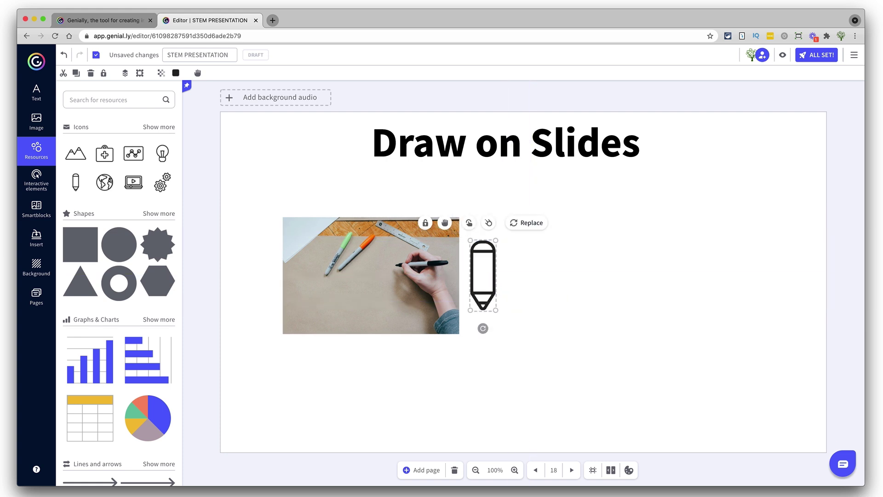
Place a light grey square beside the photo, add the subtitle "Draw a self-portrait!" above it, and enable Paint on the genially.
{"action": "left_click_drag", "start_coordinate": [663, 305], "coordinate": [669, 316]}
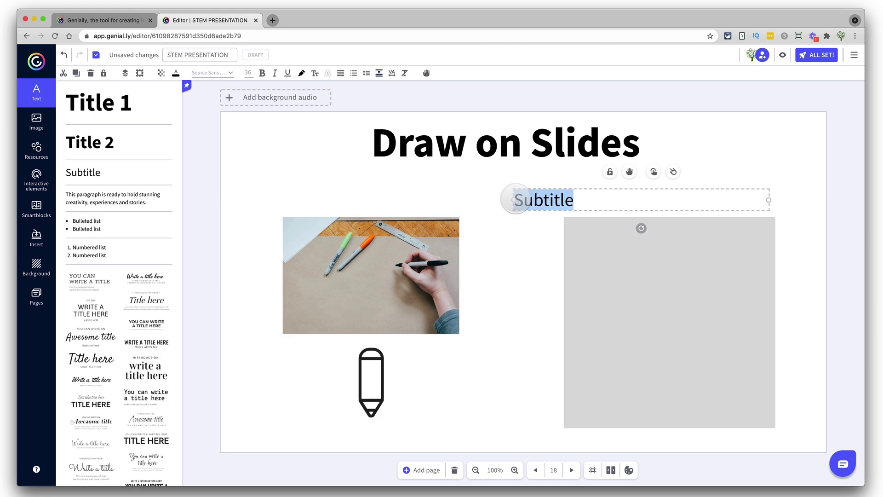
{"action": "type", "text": "Draw a self-portrait!"}
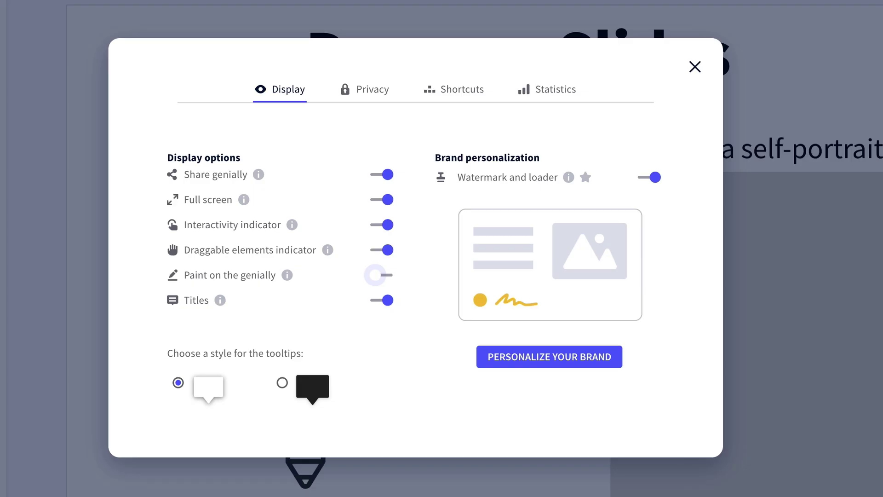
{"action": "key", "text": "space"}
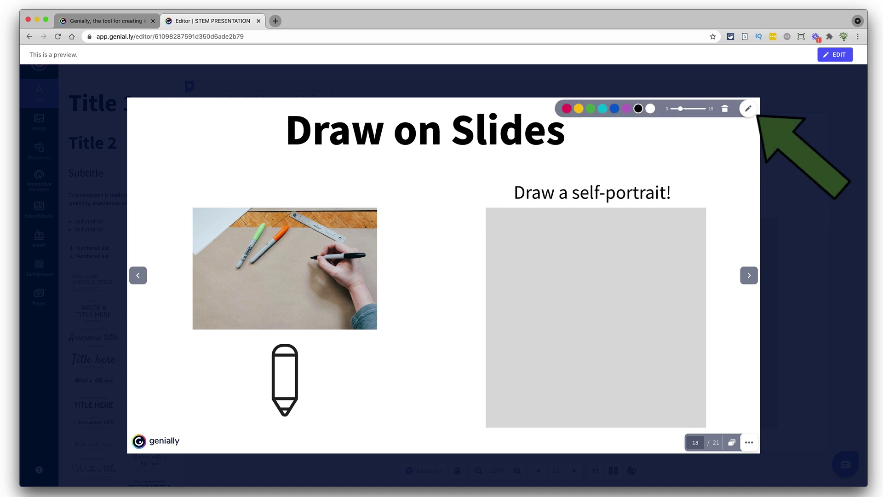
Try out the drawing pen in the preview by sketching a face with glasses and a mouth inside the grey square.
{"action": "mouse_move", "coordinate": [627, 299]}
{"action": "left_mouse_down"}
{"action": "mouse_move", "coordinate": [548, 304]}
{"action": "mouse_move", "coordinate": [631, 311]}
{"action": "left_mouse_up"}
{"action": "mouse_move", "coordinate": [554, 284]}
{"action": "left_mouse_down"}
{"action": "mouse_move", "coordinate": [557, 297]}
{"action": "mouse_move", "coordinate": [592, 298]}
{"action": "left_mouse_up"}
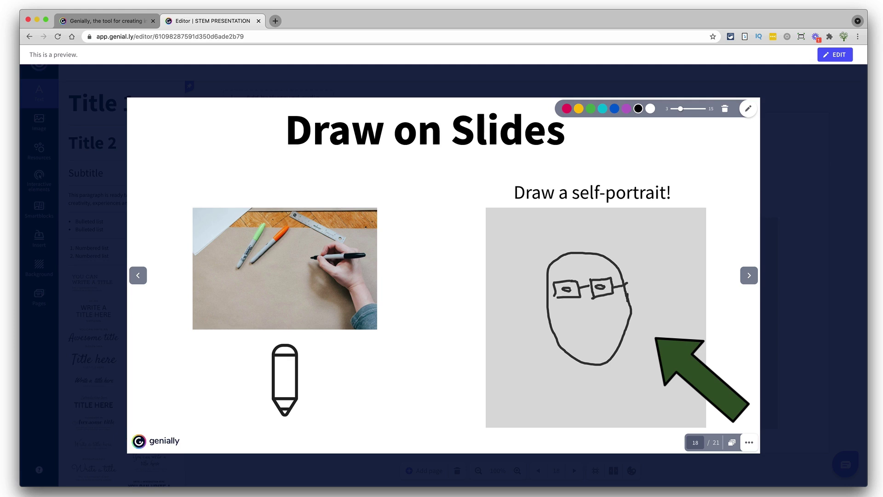
{"action": "mouse_move", "coordinate": [565, 330]}
{"action": "left_mouse_down"}
{"action": "mouse_move", "coordinate": [608, 345]}
{"action": "mouse_move", "coordinate": [616, 326]}
{"action": "left_mouse_up"}
{"action": "left_click_drag", "start_coordinate": [570, 337], "coordinate": [587, 338]}
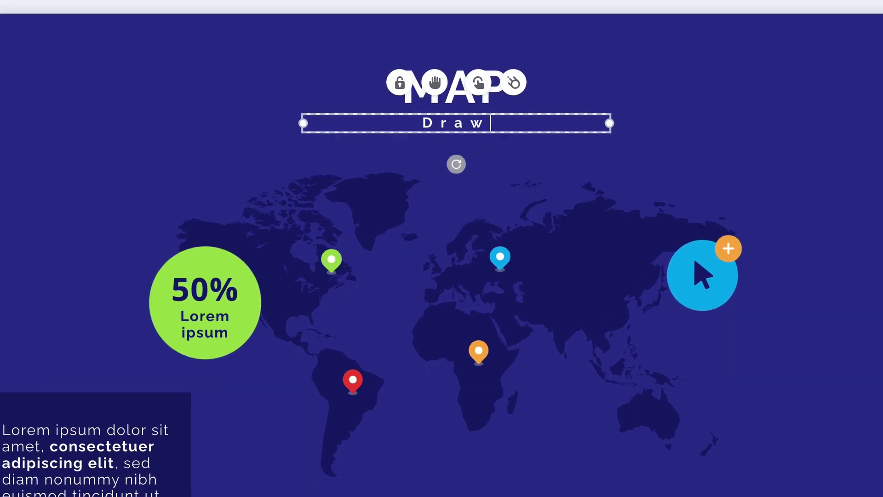
Change the map page's title to "Family Heritage MAP" and its subtitle to "Drag the icons to the places that represent your family heritage".
{"action": "type", "text": "the icons to"}
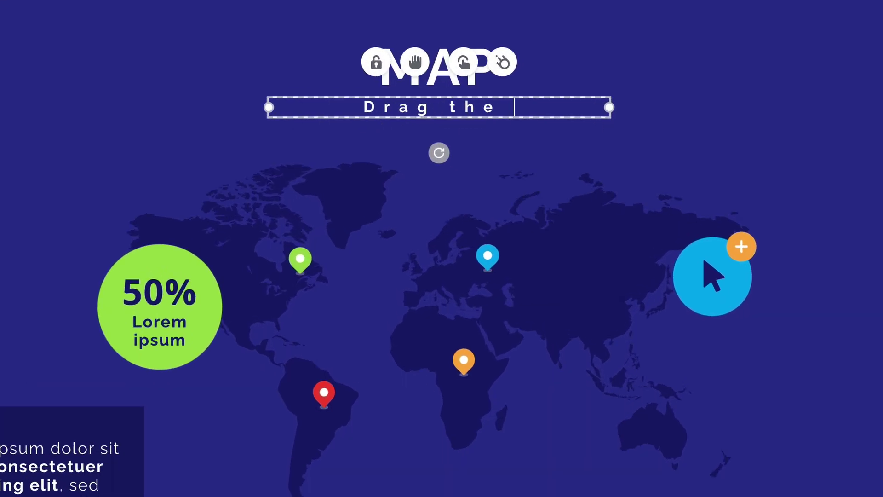
{"action": "type", "text": " the places that represent your family heritage"}
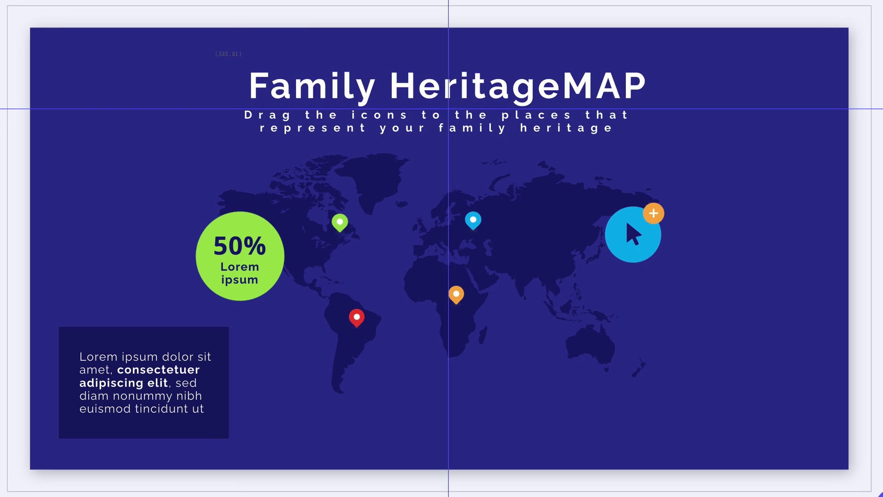
Delete the green 50% circle and the blue pointer circle from the family heritage map page.
{"action": "left_click", "coordinate": [239, 256]}
{"action": "key", "text": "Delete"}
{"action": "left_click", "coordinate": [632, 234]}
Line up the blue, green, orange and red location pins in a row beside the subtitle, and make the blue pin draggable.
{"action": "left_click_drag", "start_coordinate": [633, 235], "coordinate": [662, 118]}
{"action": "left_click_drag", "start_coordinate": [340, 222], "coordinate": [689, 115]}
{"action": "left_click_drag", "start_coordinate": [455, 295], "coordinate": [728, 118]}
{"action": "left_click_drag", "start_coordinate": [356, 317], "coordinate": [769, 118]}
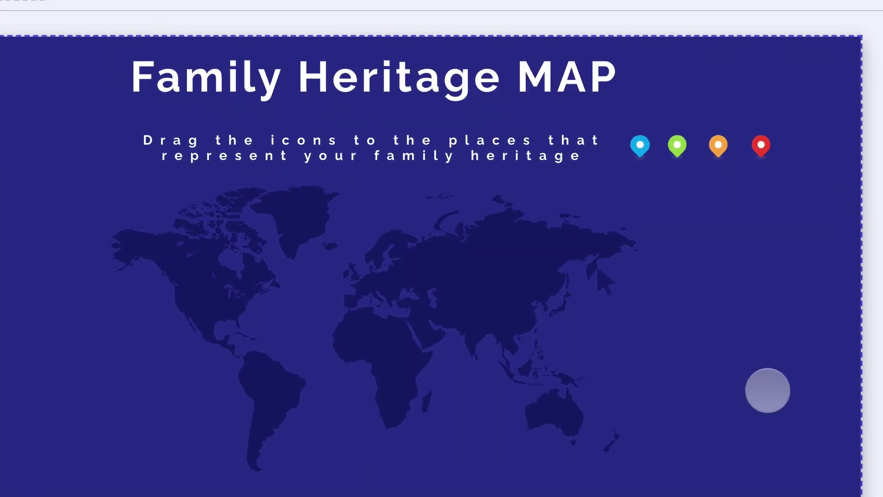
{"action": "left_click", "coordinate": [639, 147]}
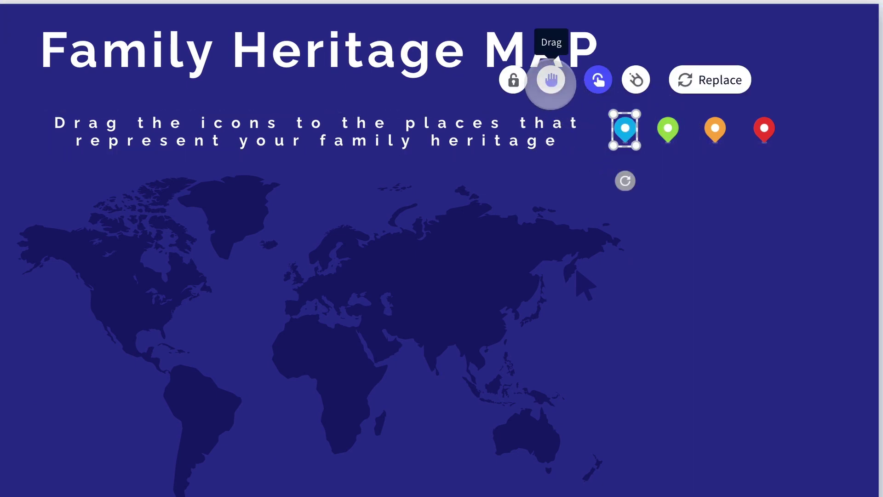
{"action": "left_click", "coordinate": [551, 79]}
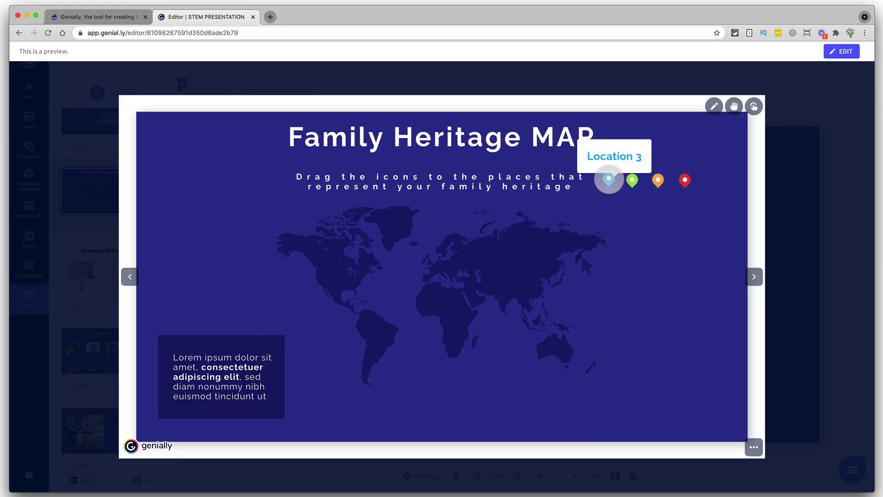
Test the draggable pins in the preview by moving the blue, green and orange ones onto places on the world map.
{"action": "left_click_drag", "start_coordinate": [608, 180], "coordinate": [321, 258]}
{"action": "left_click_drag", "start_coordinate": [632, 180], "coordinate": [433, 262]}
{"action": "left_click_drag", "start_coordinate": [658, 179], "coordinate": [478, 245]}
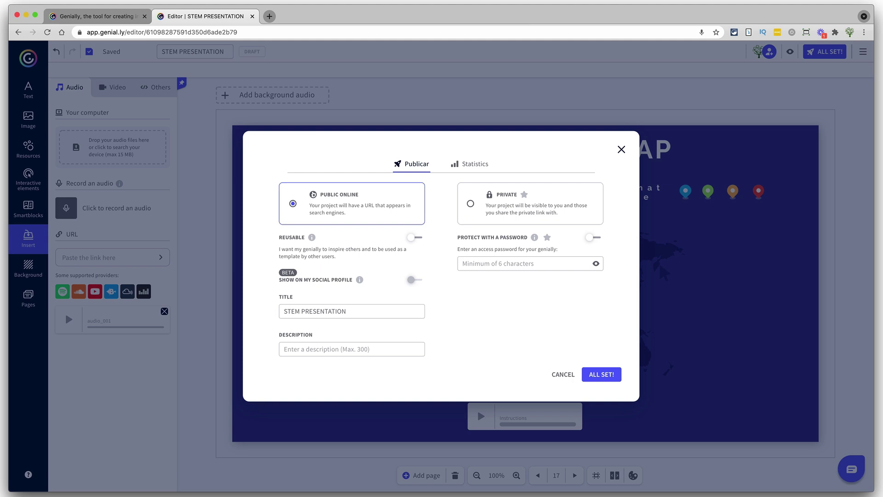
Publish the STEM PRESENTATION with its visibility set to Private.
{"action": "left_click", "coordinate": [470, 204]}
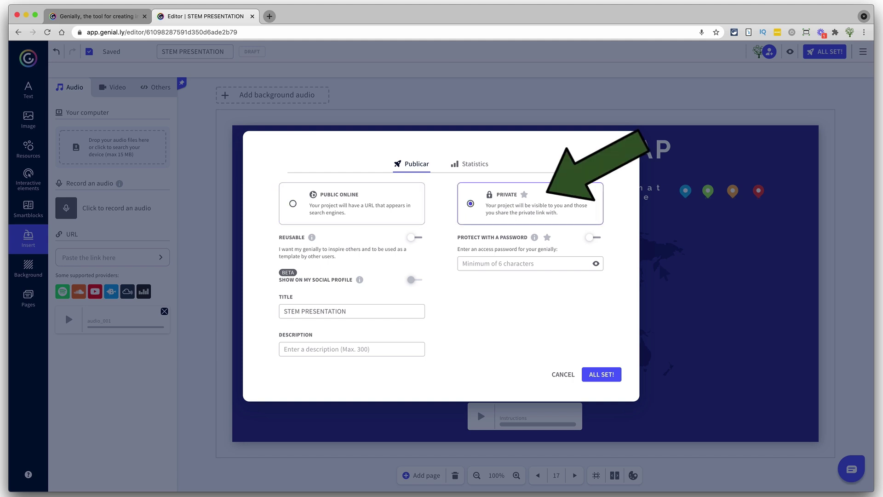
{"action": "left_click", "coordinate": [293, 204]}
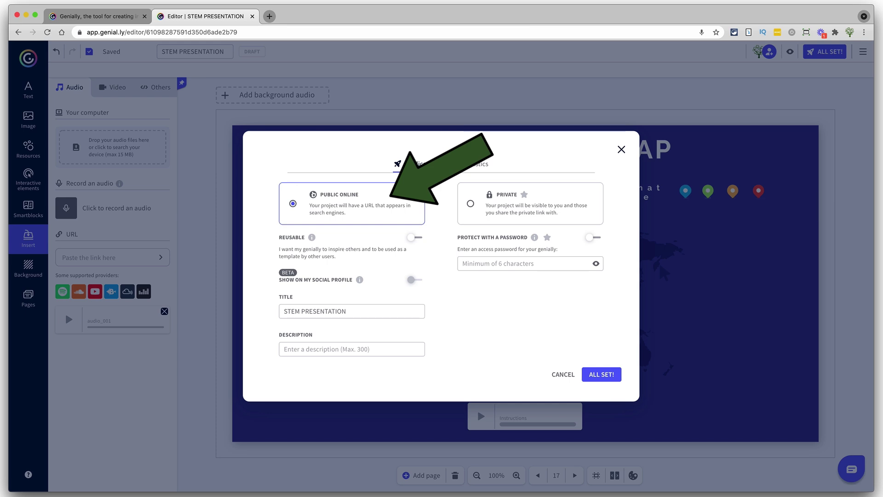
{"action": "left_click", "coordinate": [470, 203]}
{"action": "left_click", "coordinate": [601, 373]}
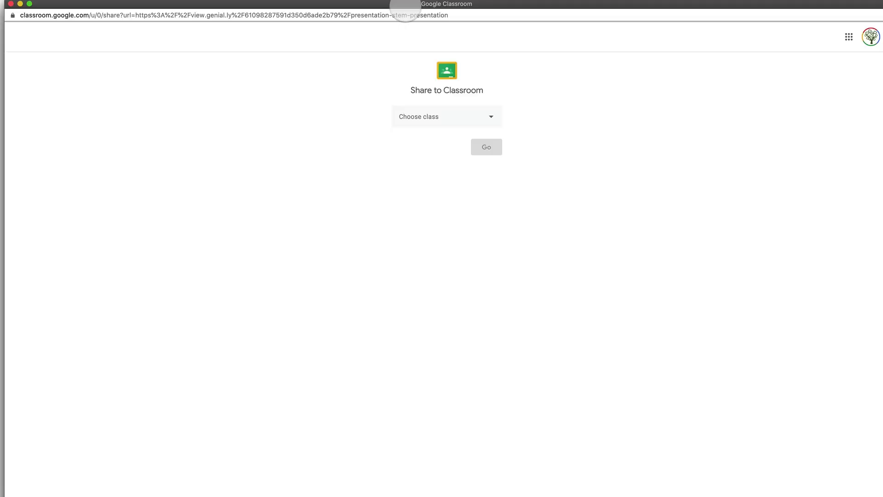
Share the presentation to Amazing Class in Google Classroom as a new assignment.
{"action": "left_click", "coordinate": [491, 116]}
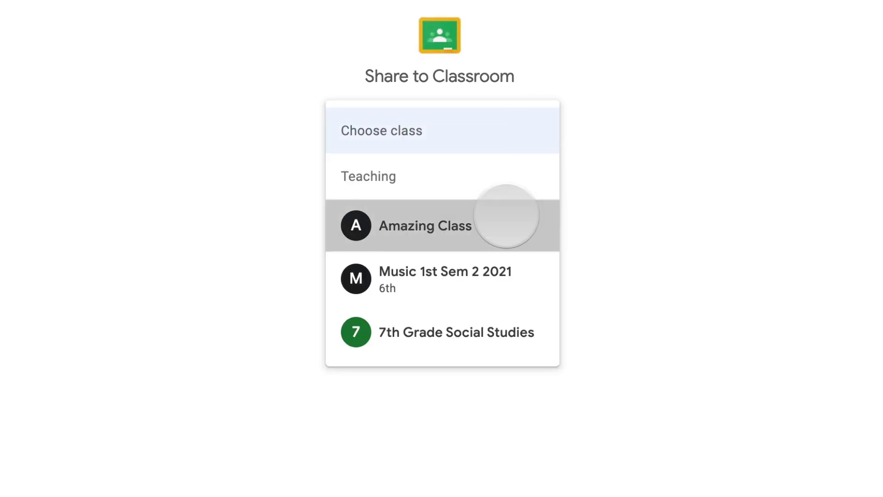
{"action": "left_click", "coordinate": [505, 215]}
{"action": "left_click", "coordinate": [528, 206]}
{"action": "left_click", "coordinate": [498, 250]}
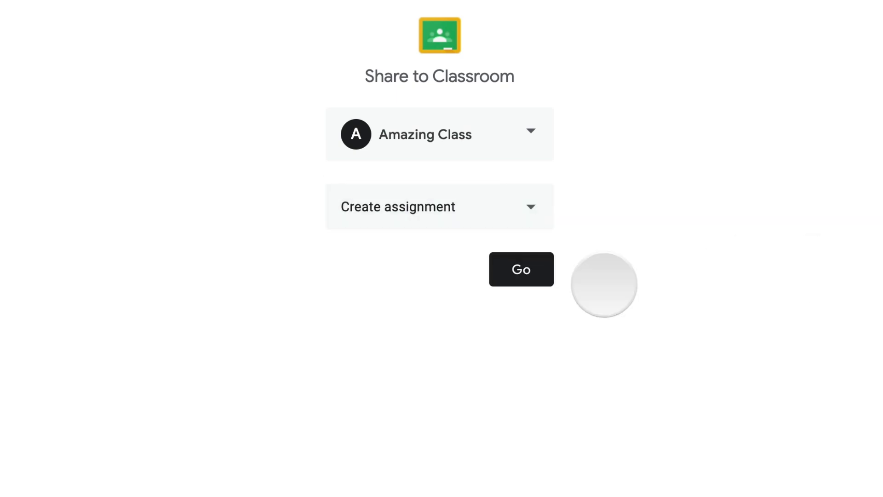
{"action": "left_click", "coordinate": [521, 269]}
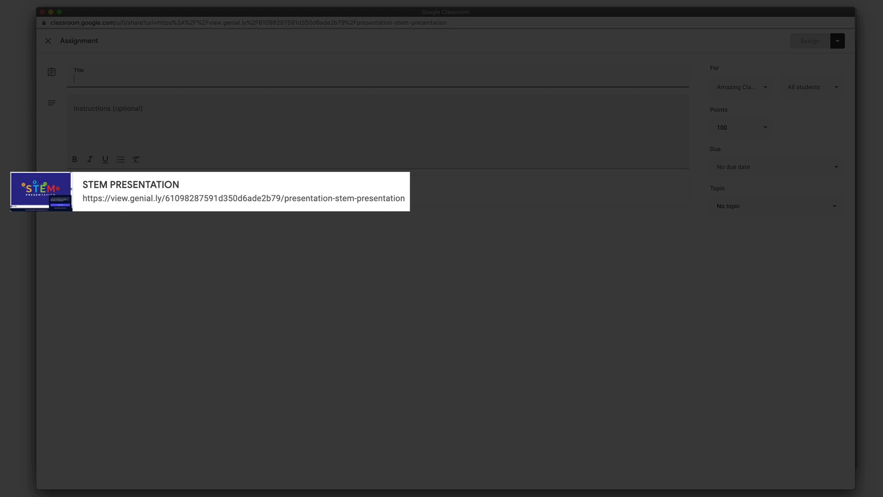
Title the assignment "Genially Presentation" and assign it under the Summer Time! topic, due Aug 18.
{"action": "type", "text": "Genially"}
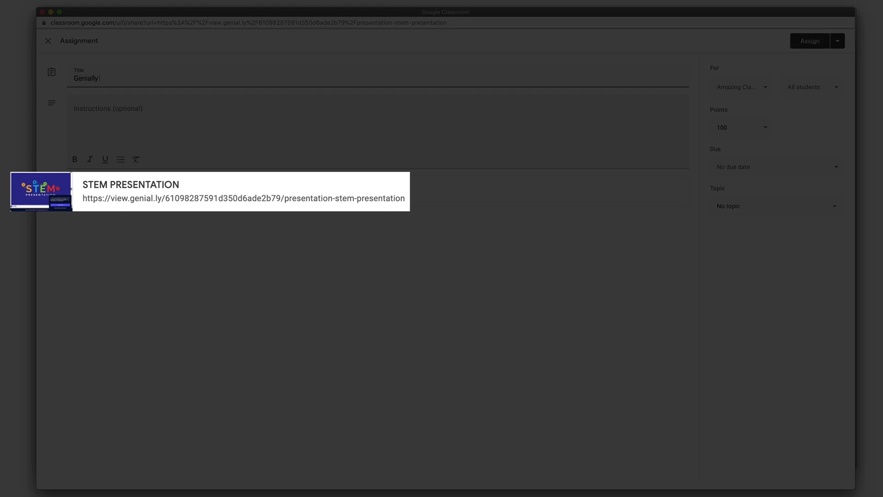
{"action": "type", "text": " Pre"}
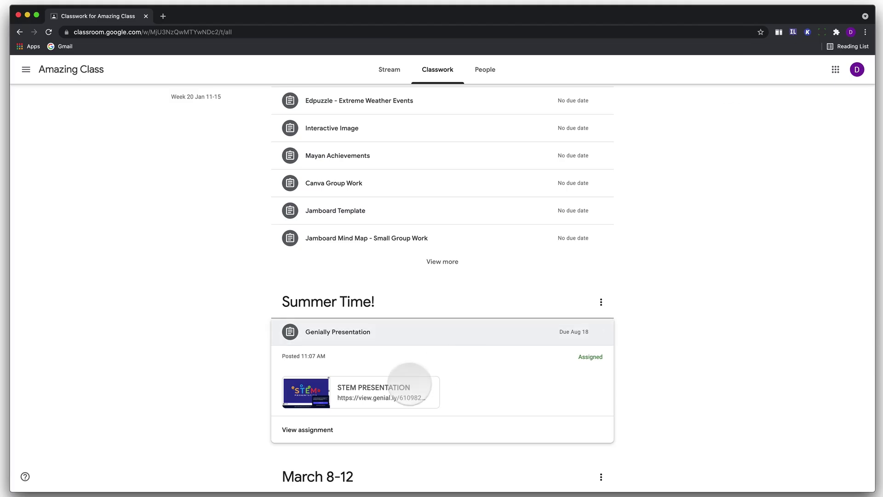
Open the STEM PRESENTATION attached to the class assignment and draw a face in the grey square of the Draw on Slides page.
{"action": "left_click", "coordinate": [407, 386]}
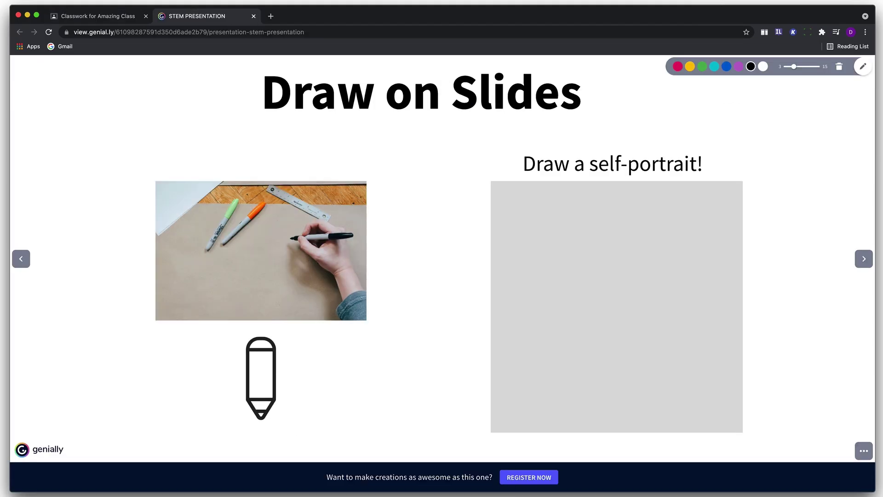
{"action": "mouse_move", "coordinate": [673, 330]}
{"action": "left_mouse_down"}
{"action": "mouse_move", "coordinate": [538, 305]}
{"action": "mouse_move", "coordinate": [681, 320]}
{"action": "left_mouse_up"}
{"action": "left_click_drag", "start_coordinate": [609, 273], "coordinate": [602, 320]}
{"action": "mouse_move", "coordinate": [578, 331]}
{"action": "left_mouse_down"}
{"action": "mouse_move", "coordinate": [591, 359]}
{"action": "mouse_move", "coordinate": [659, 324]}
{"action": "left_mouse_up"}
{"action": "left_click_drag", "start_coordinate": [576, 331], "coordinate": [660, 318]}
{"action": "left_click_drag", "start_coordinate": [562, 268], "coordinate": [651, 268]}
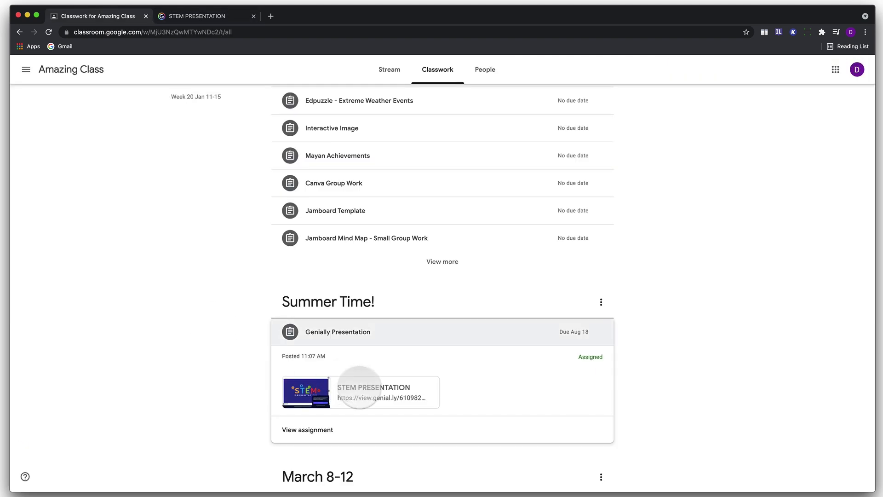
Reopen the STEM PRESENTATION from the assignment to check whether the drawing was saved.
{"action": "left_click", "coordinate": [363, 387]}
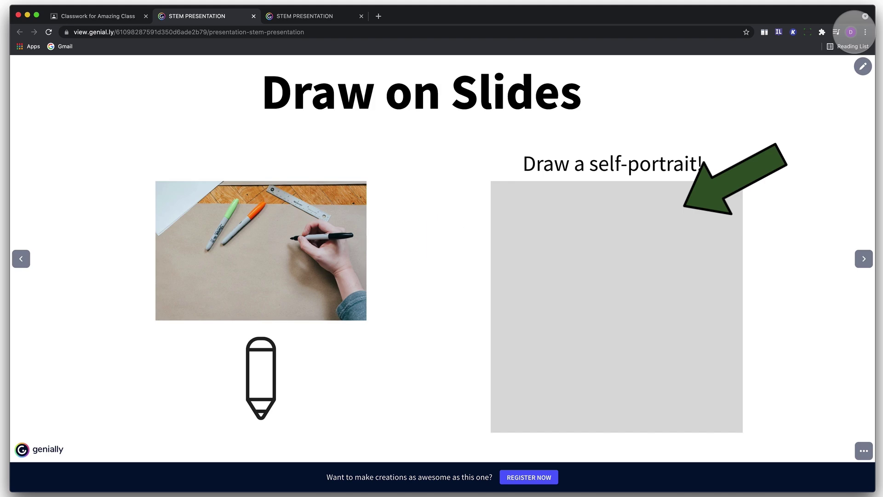